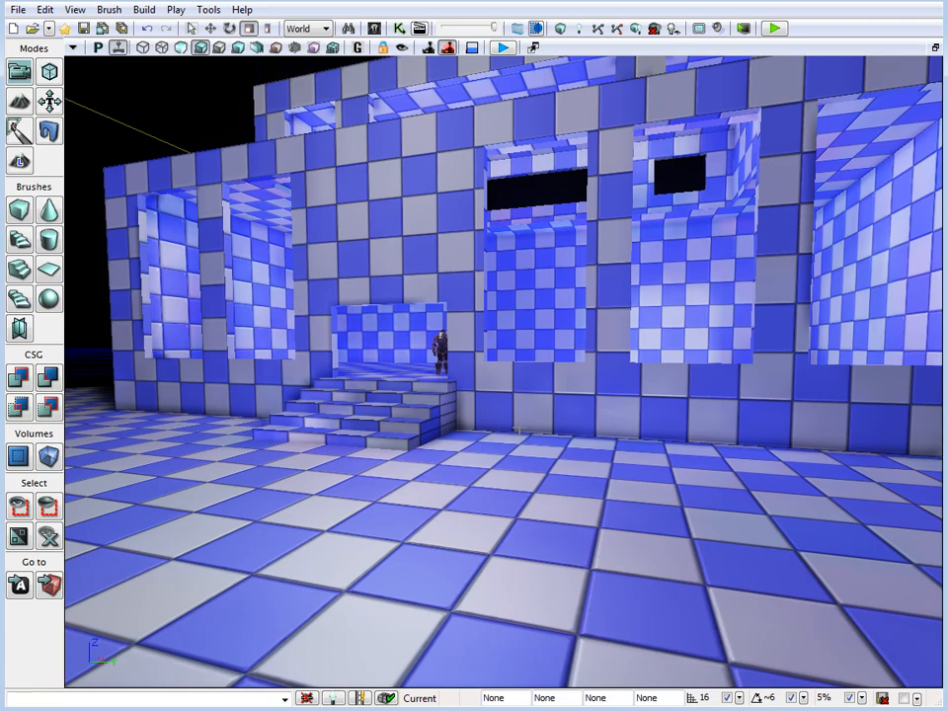
Select the figure standing on the floor outside the building and switch the transform widget to translation
right_drag(520, 430, 538, 423)
drag(539, 422, 523, 333)
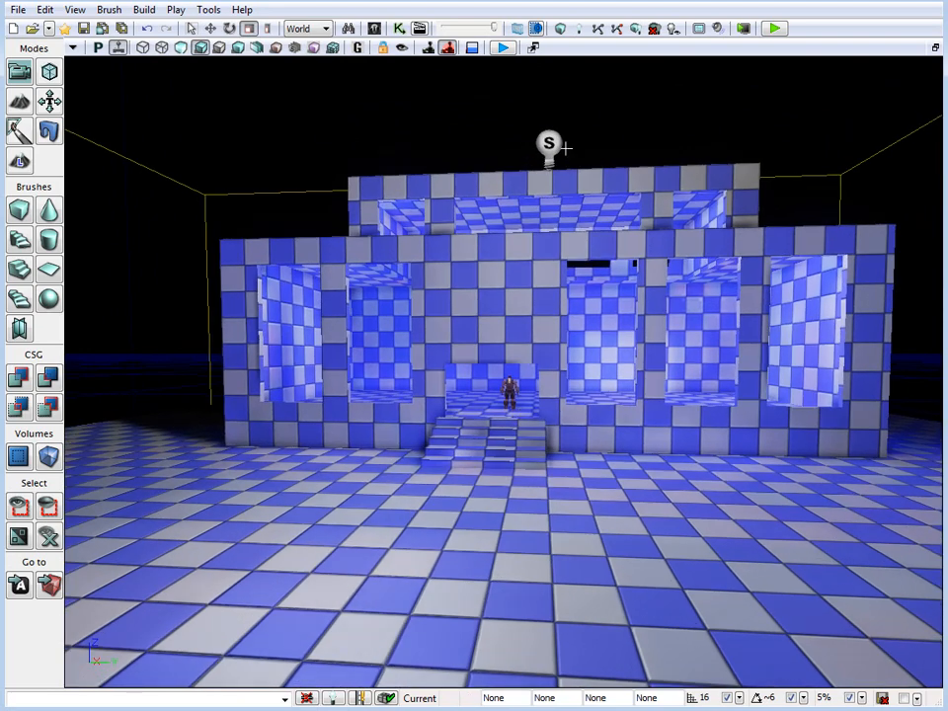
right_drag(419, 351, 340, 363)
click(279, 431)
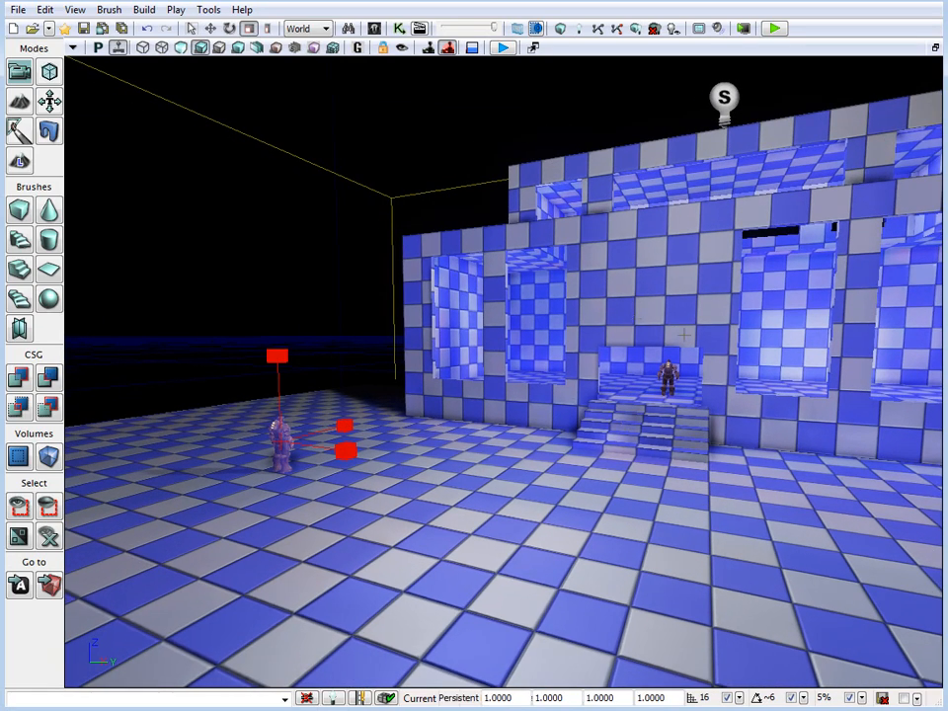
key(space)
key(space)
key(space)
right_drag(708, 369, 840, 268)
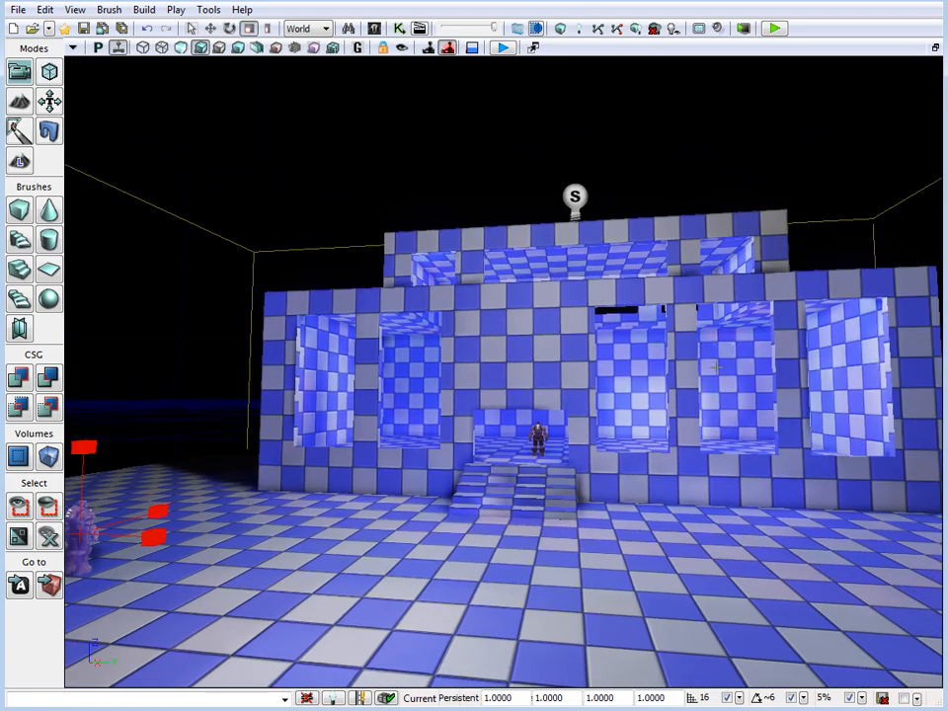
key(space)
Inspect the building's facade and window openings, and the large room inside
click(835, 243)
drag(835, 243, 904, 208)
middle_drag(903, 209, 879, 205)
drag(879, 205, 832, 287)
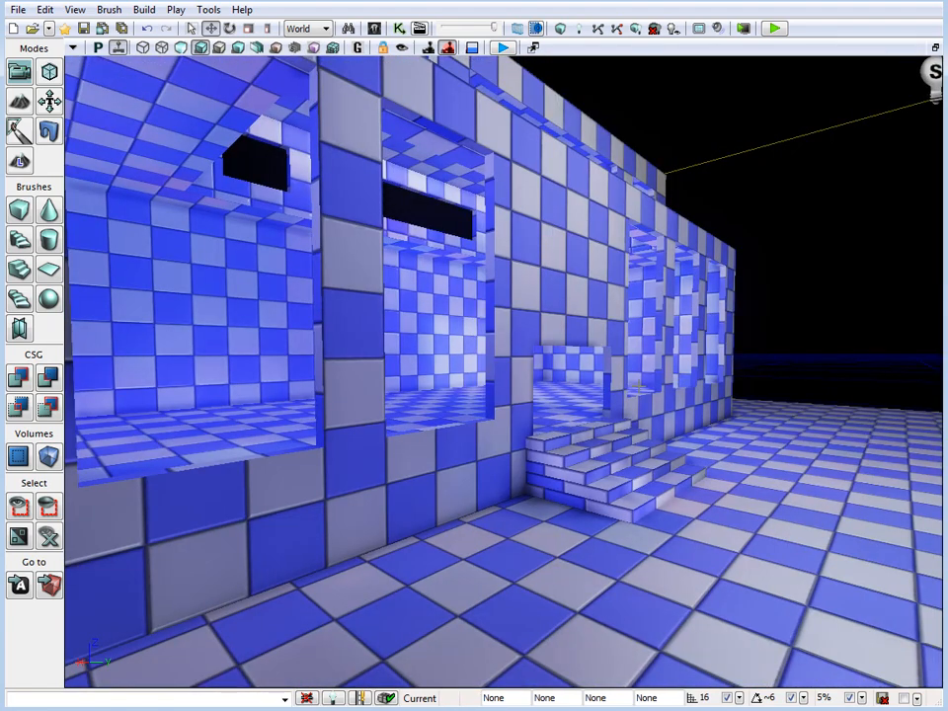
drag(629, 373, 677, 385)
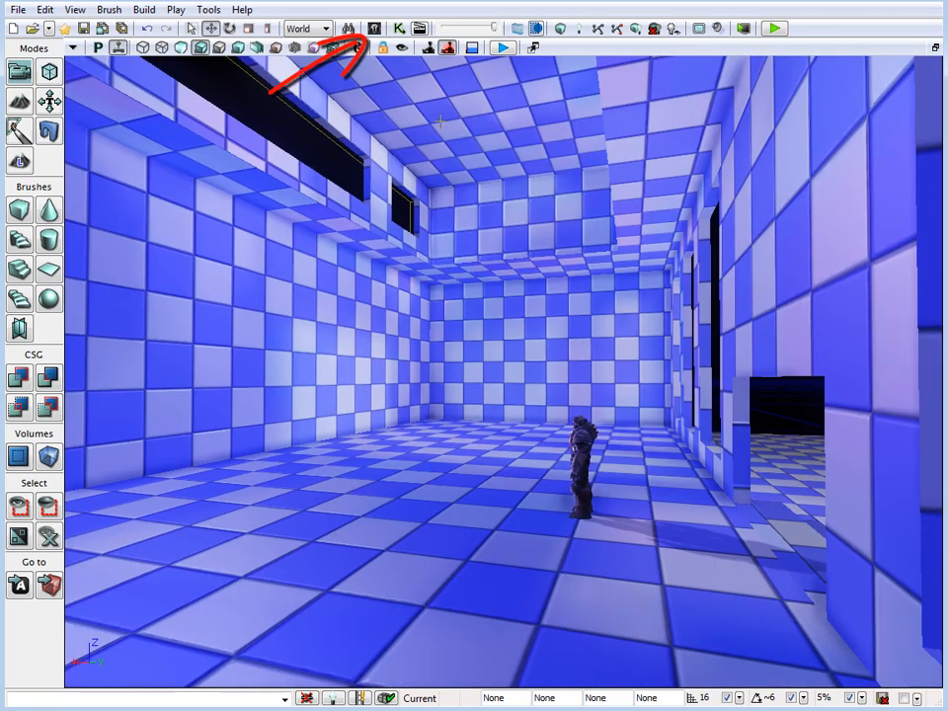
Open the Content Browser and look through the contents of the announcer, character and 01-BrushBasics packages
click(375, 29)
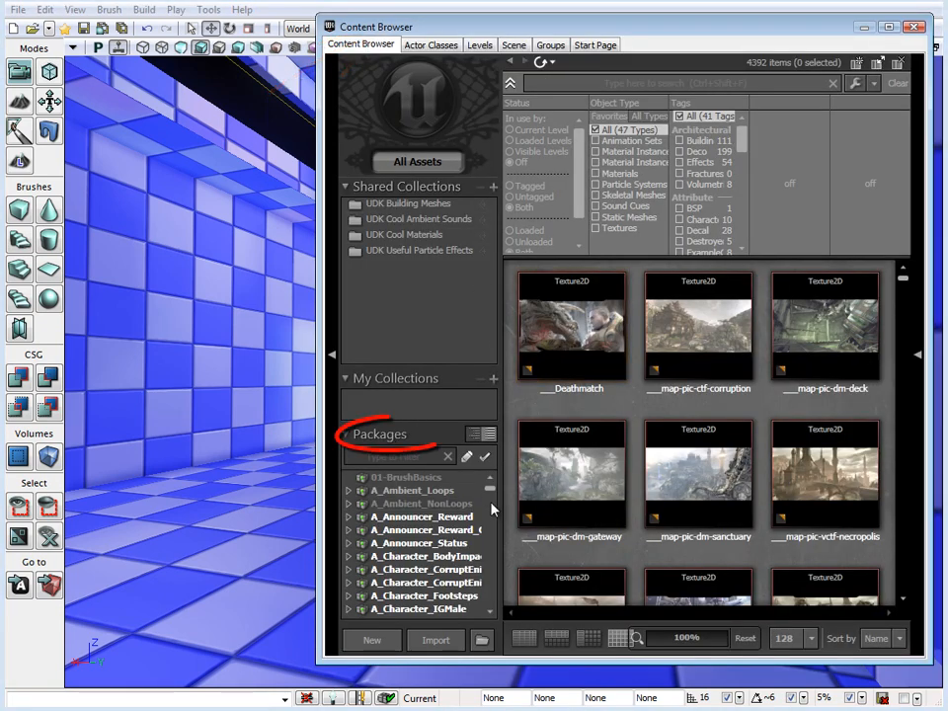
click(426, 516)
click(418, 543)
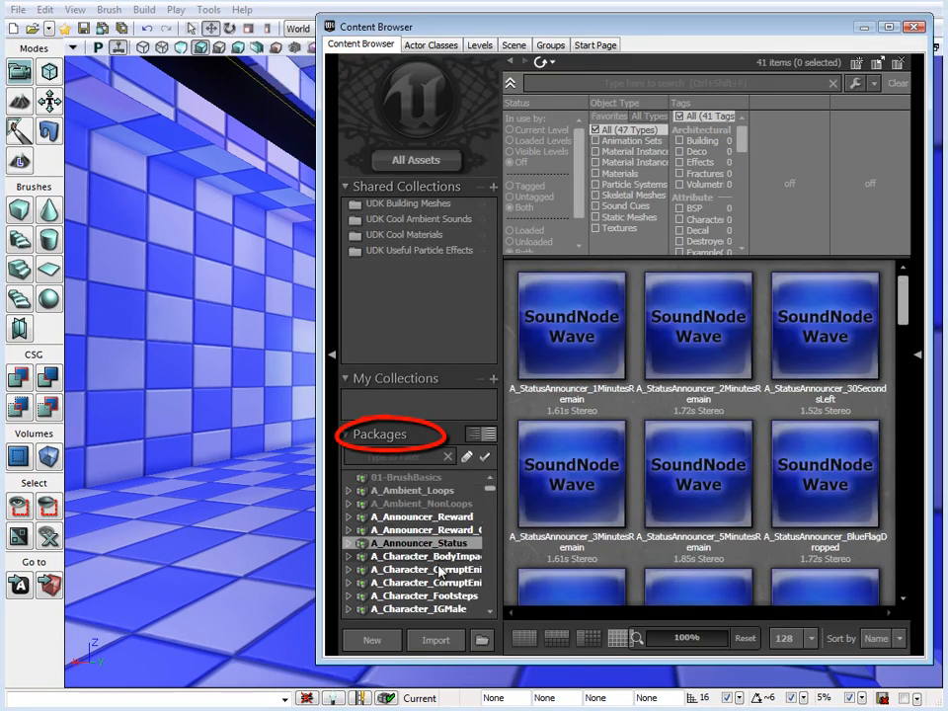
click(421, 556)
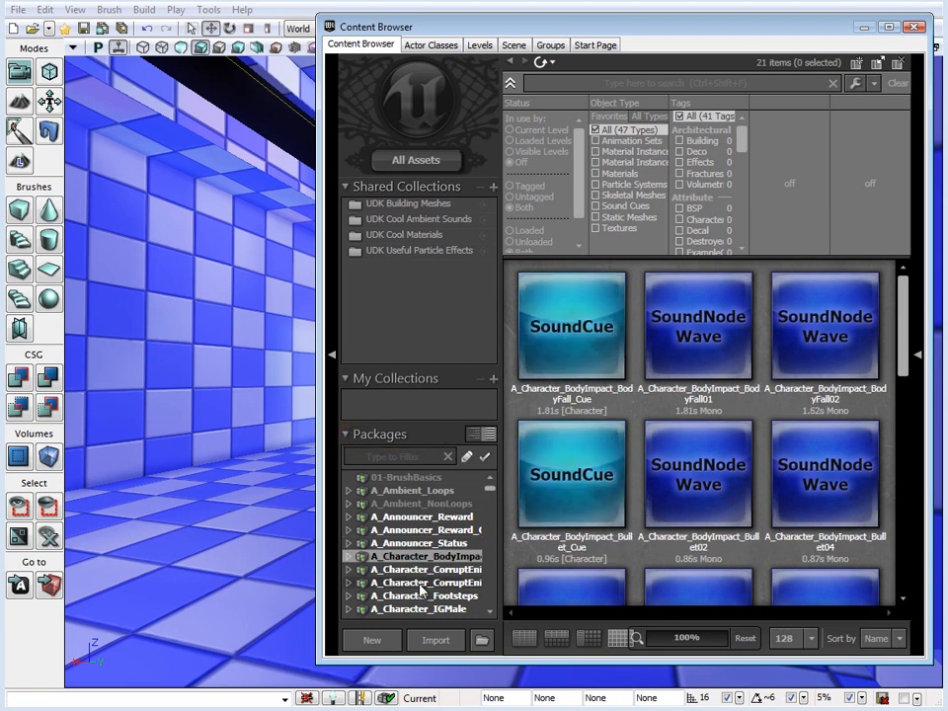
click(419, 584)
click(412, 479)
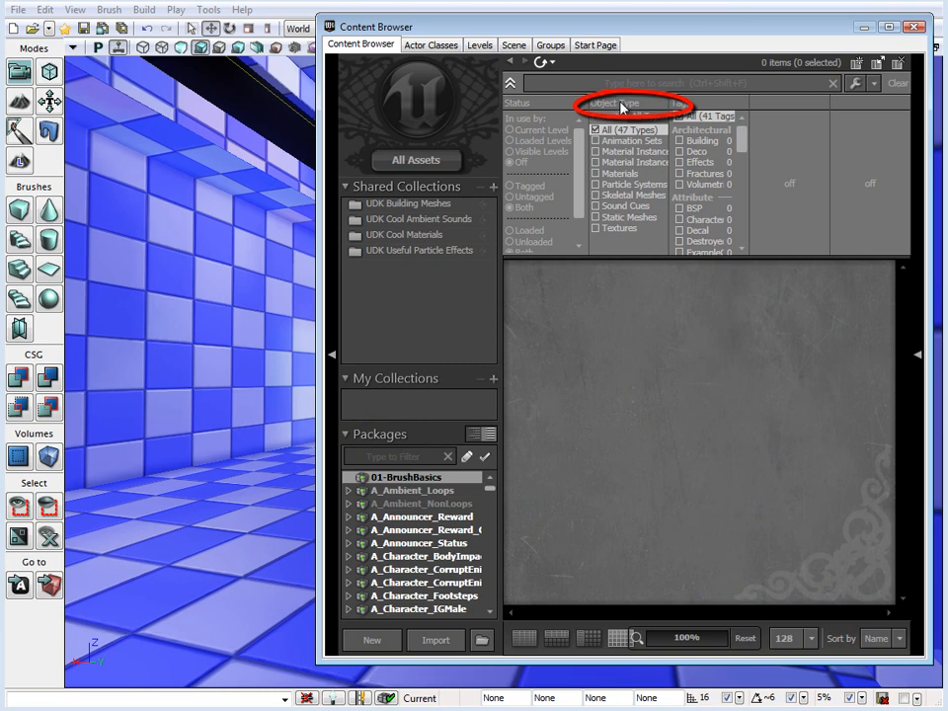
Limit the asset list to Static Meshes and look through the ASC_Floor, ASC_Floor2 and ASC_Light packages
click(598, 220)
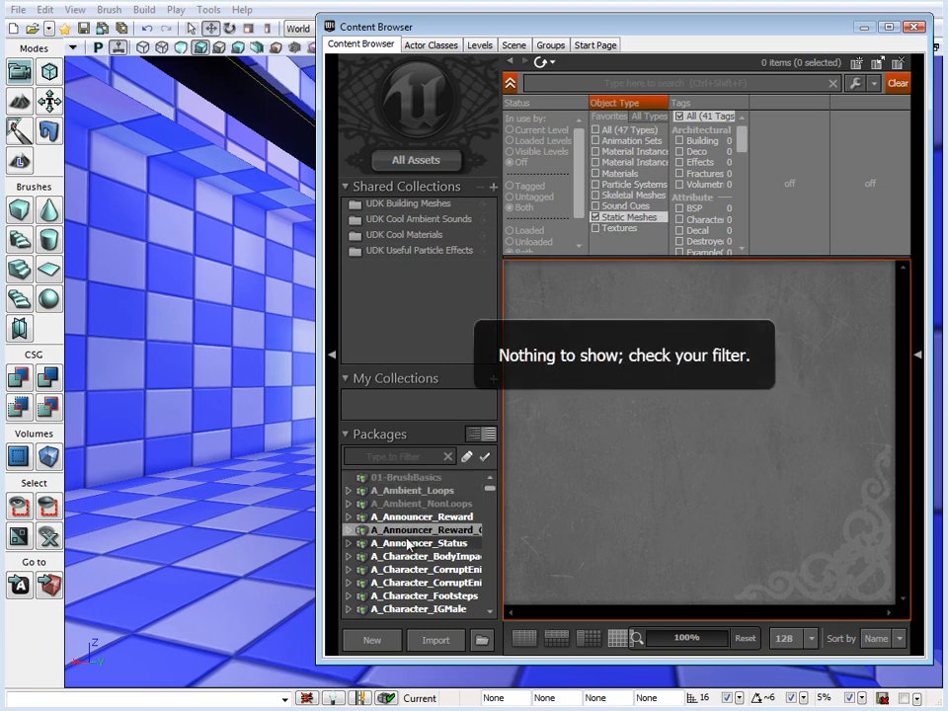
scroll(401, 542, down, 15)
scroll(399, 592, down, 4)
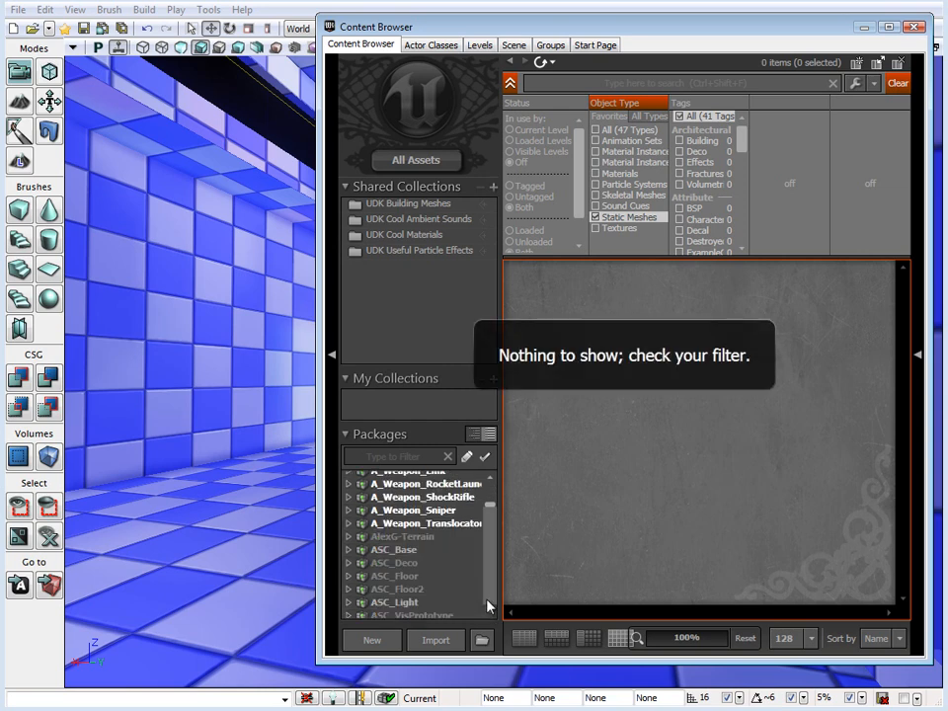
click(399, 588)
click(395, 576)
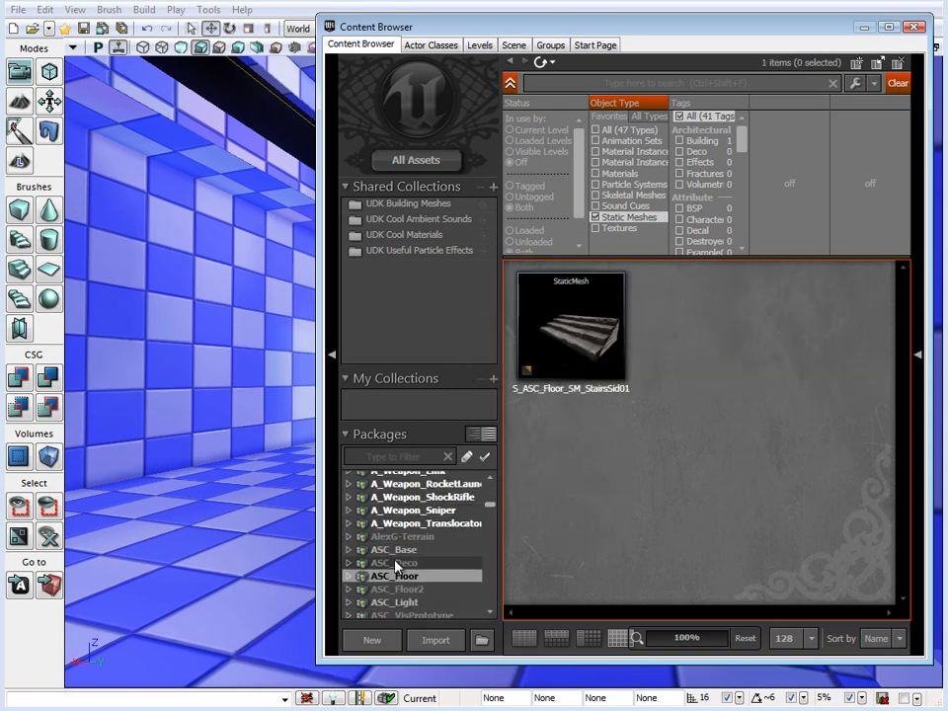
click(404, 590)
click(412, 601)
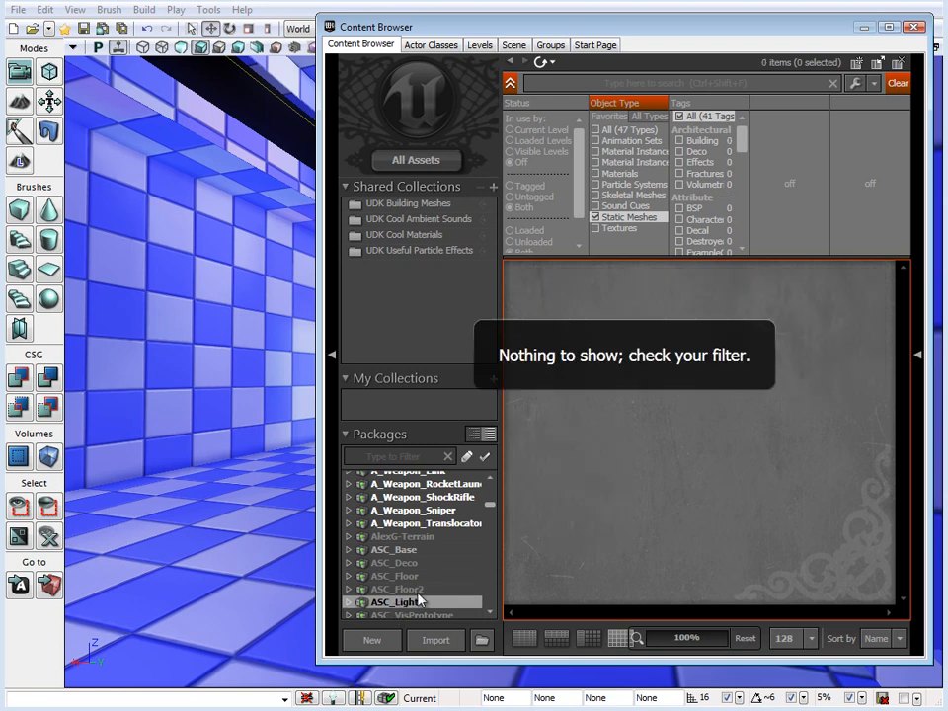
drag(488, 501, 475, 424)
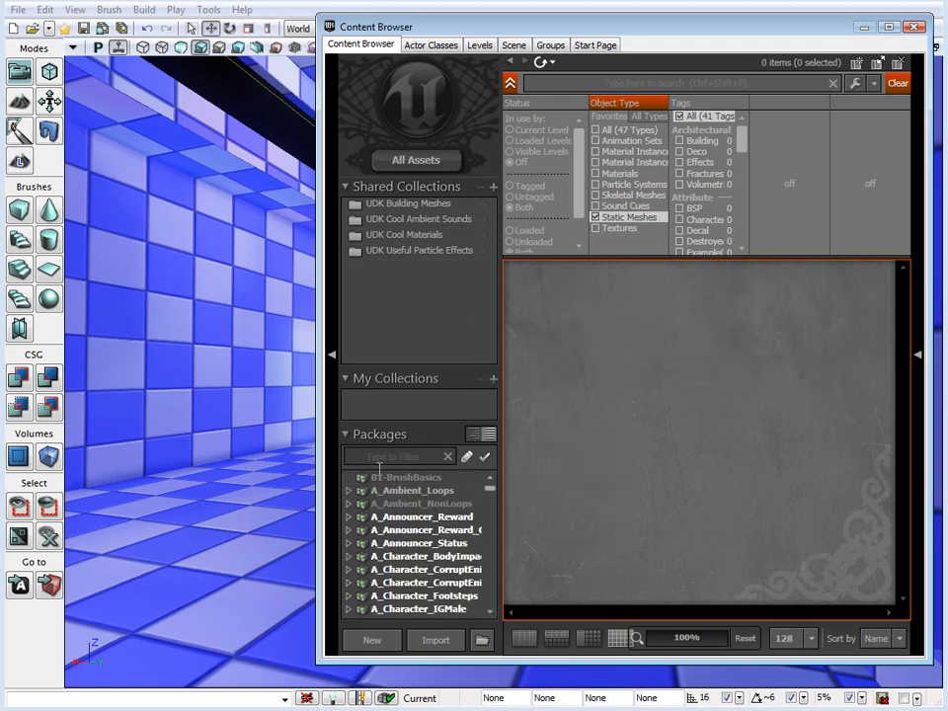
Filter the packages by "wall" and browse the meshes in HU_Walls, LT_Walls and NEC_Walls
click(408, 457)
text(wa)
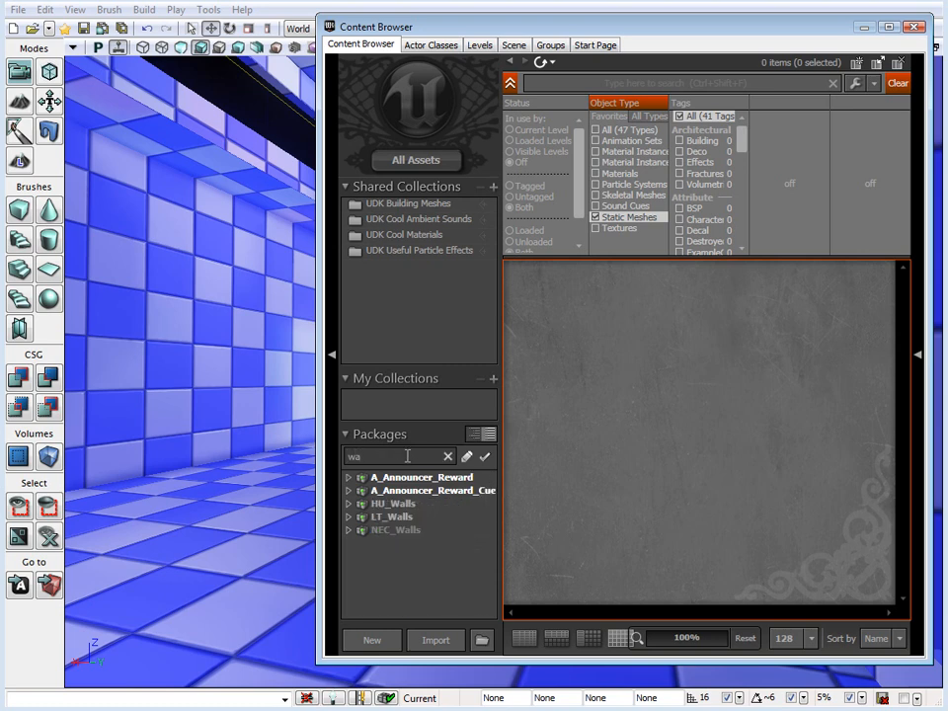
text(ll)
click(393, 478)
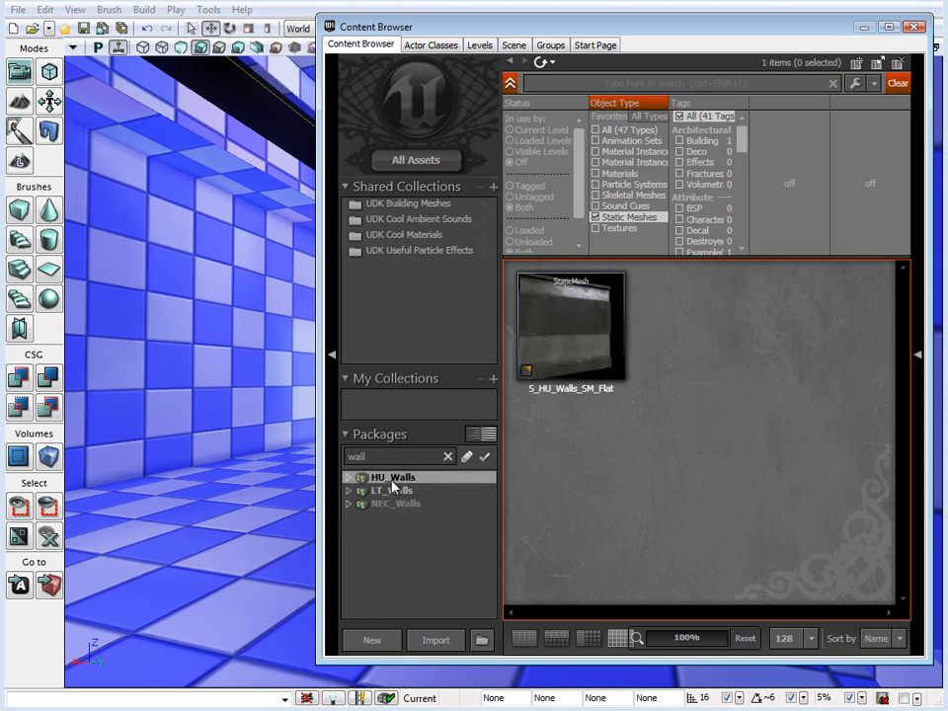
click(393, 489)
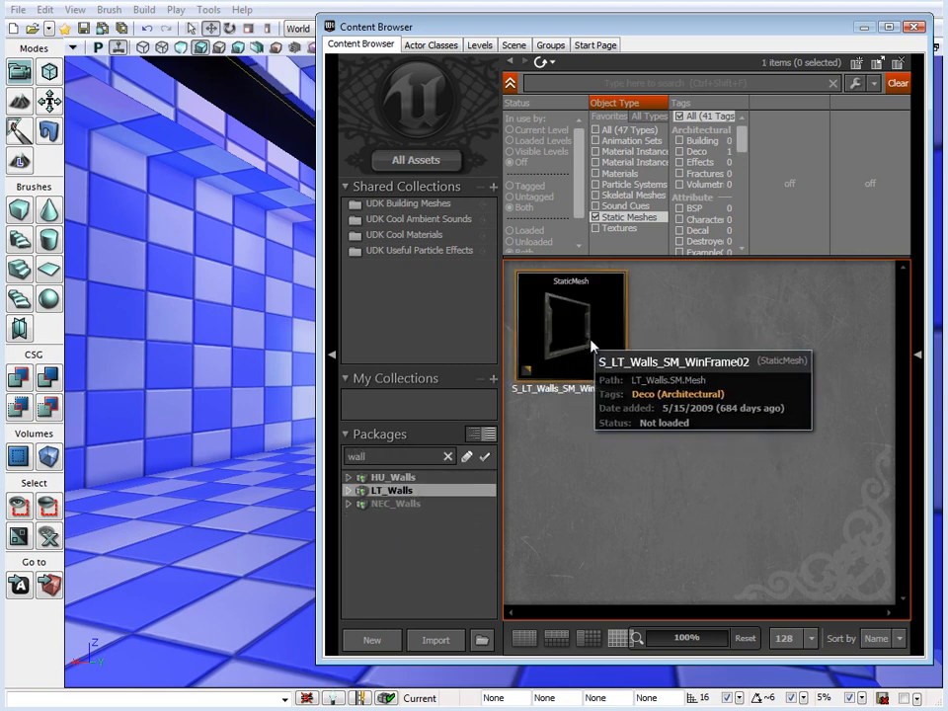
click(398, 503)
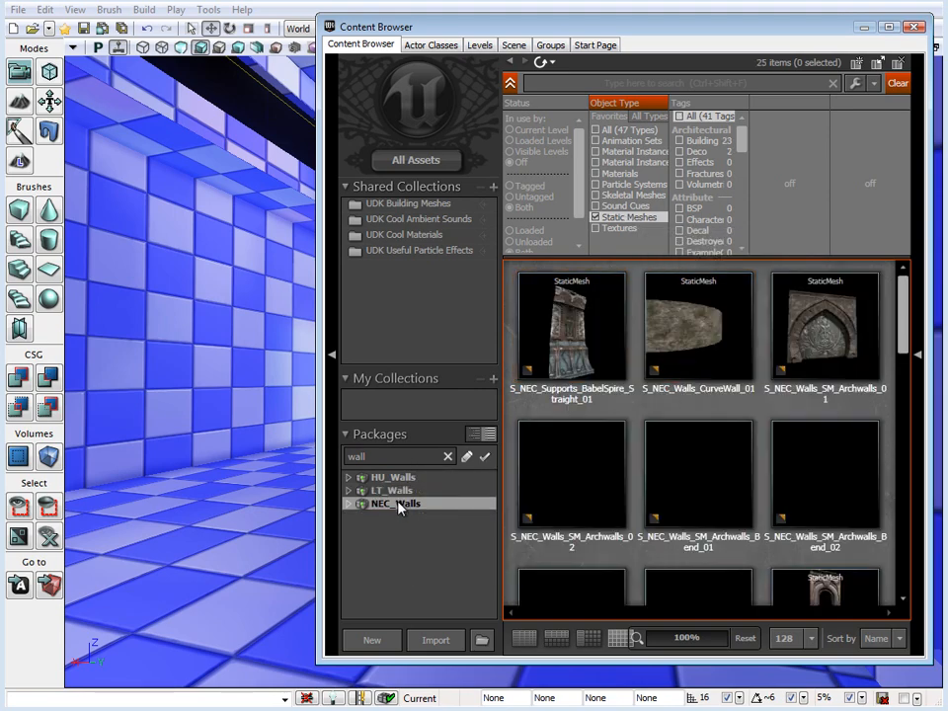
drag(904, 317, 905, 419)
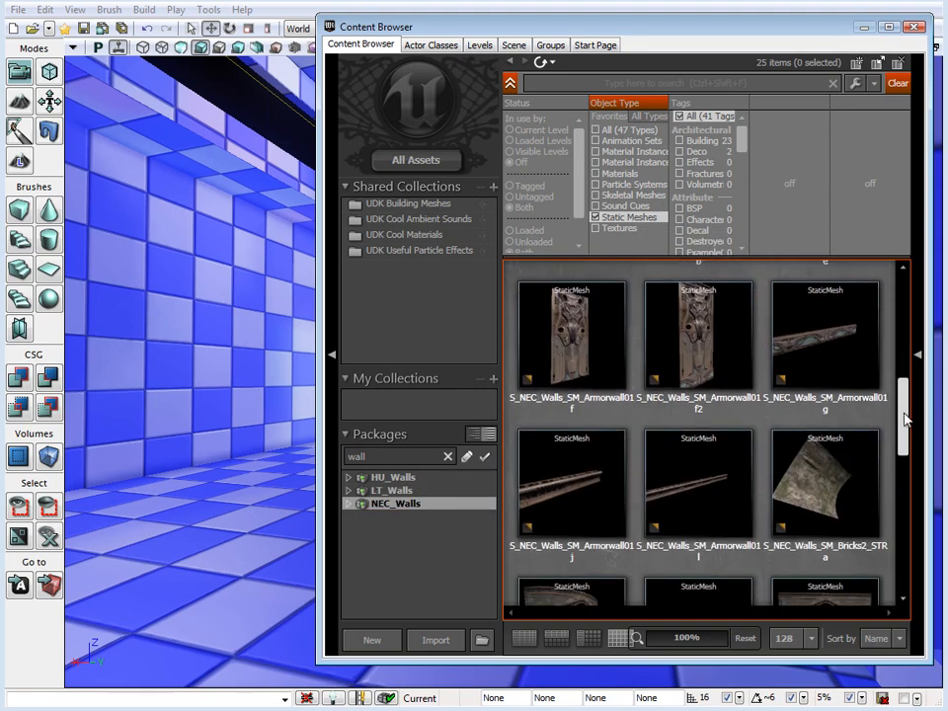
drag(904, 418, 904, 473)
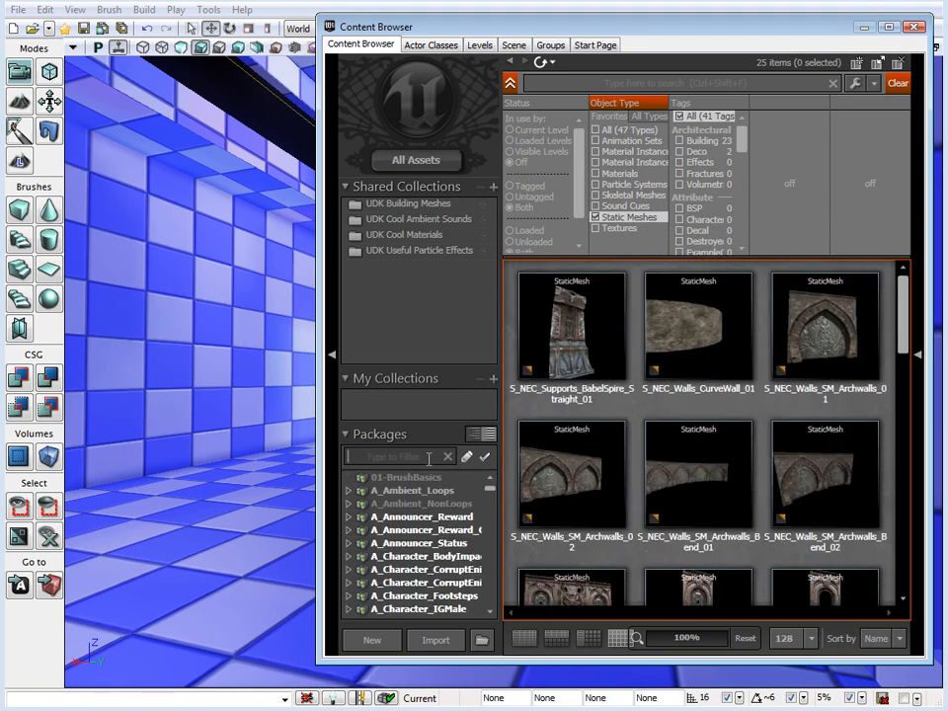
Search the static meshes of all assets for "wall", browse the matches and clear the search
click(415, 161)
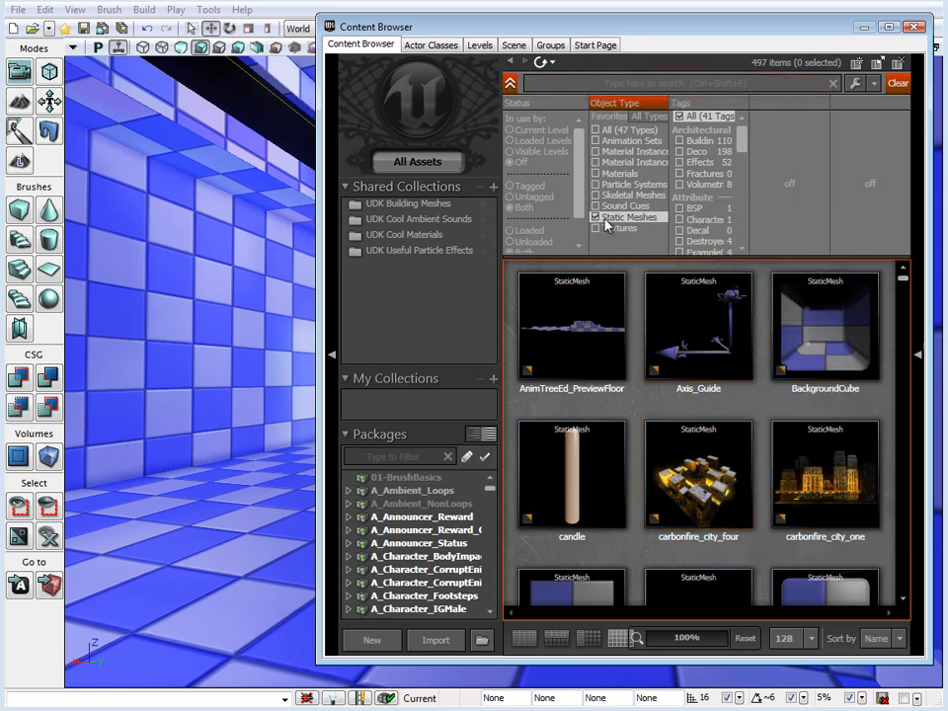
click(582, 85)
text(w)
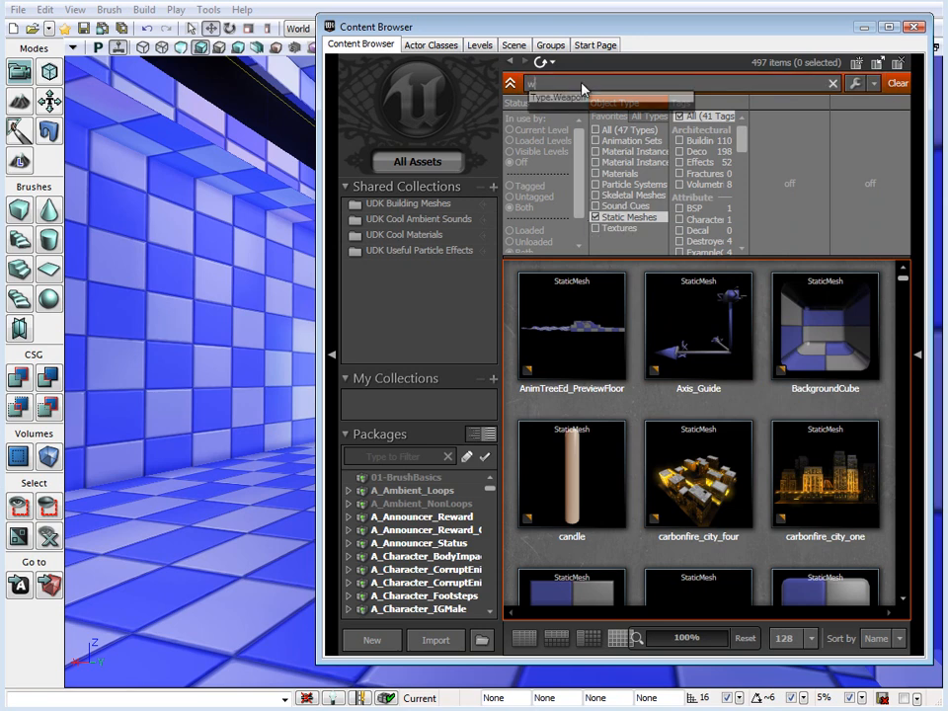
text(all)
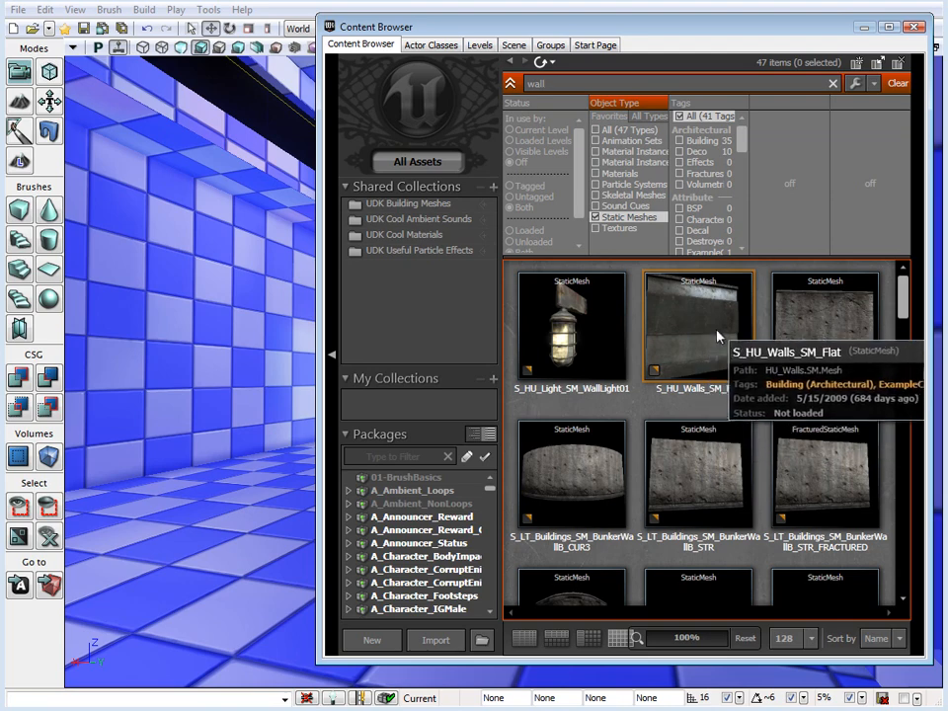
drag(899, 297, 908, 272)
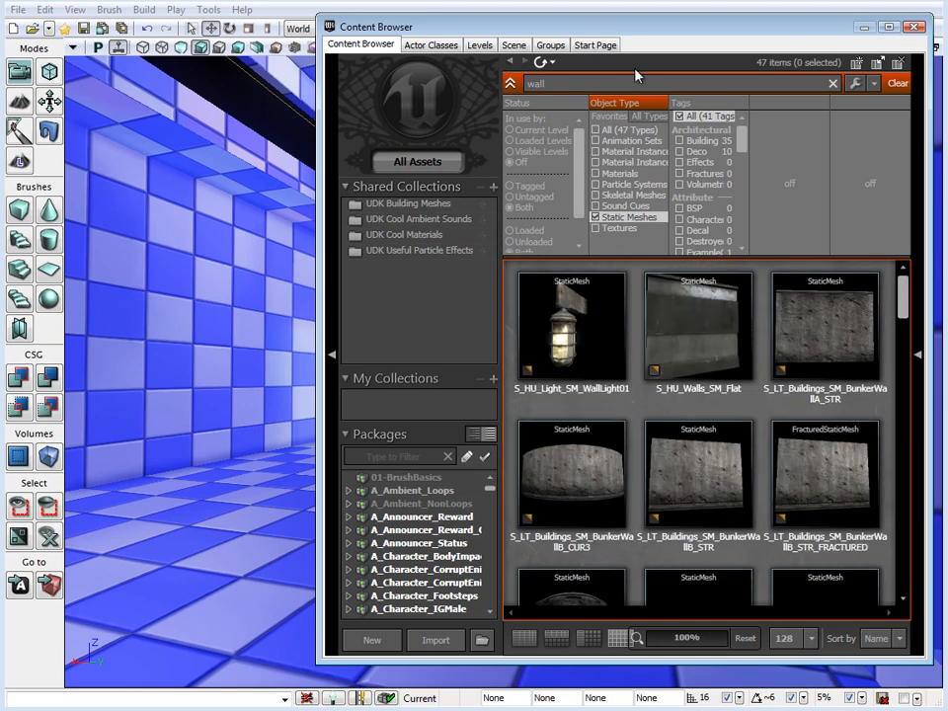
click(832, 83)
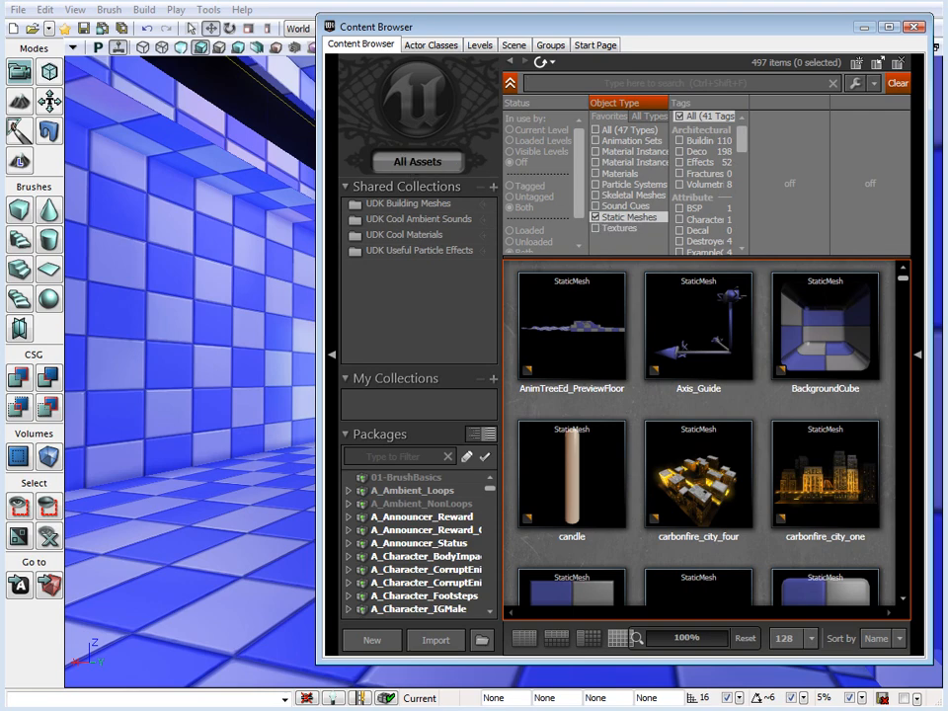
Browse all static meshes and select S_HU_Deco_SM_StorageTanks03
drag(901, 279, 911, 352)
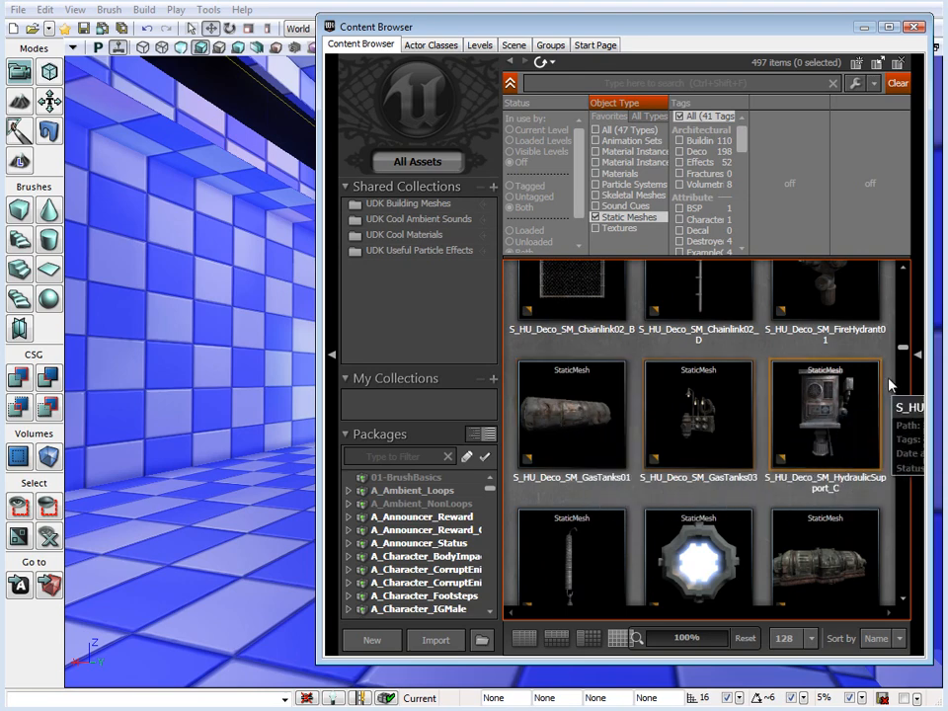
drag(906, 351, 906, 363)
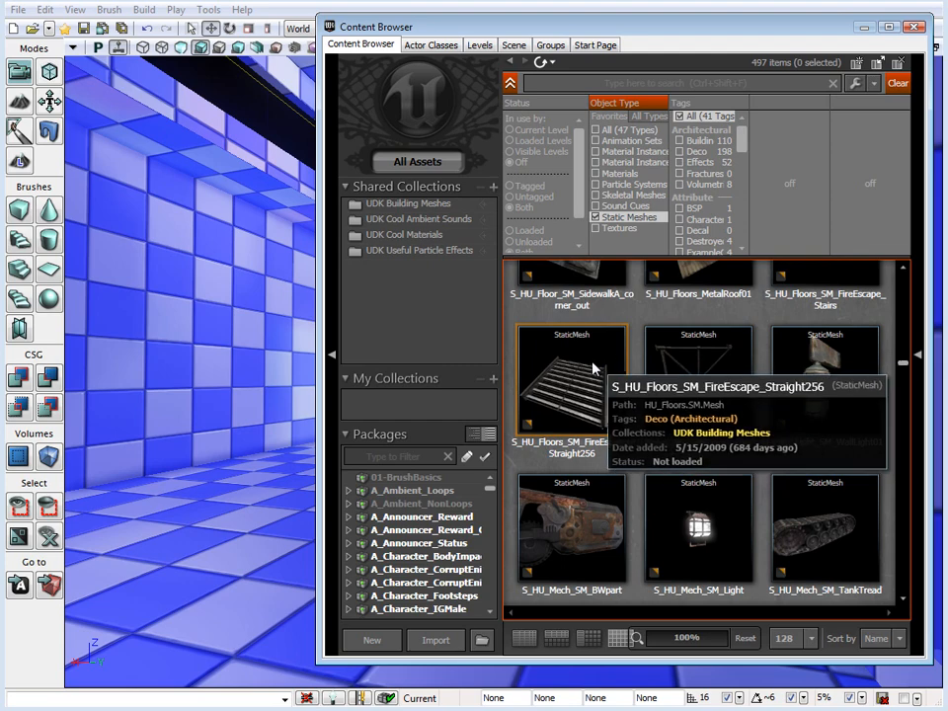
drag(902, 367, 903, 372)
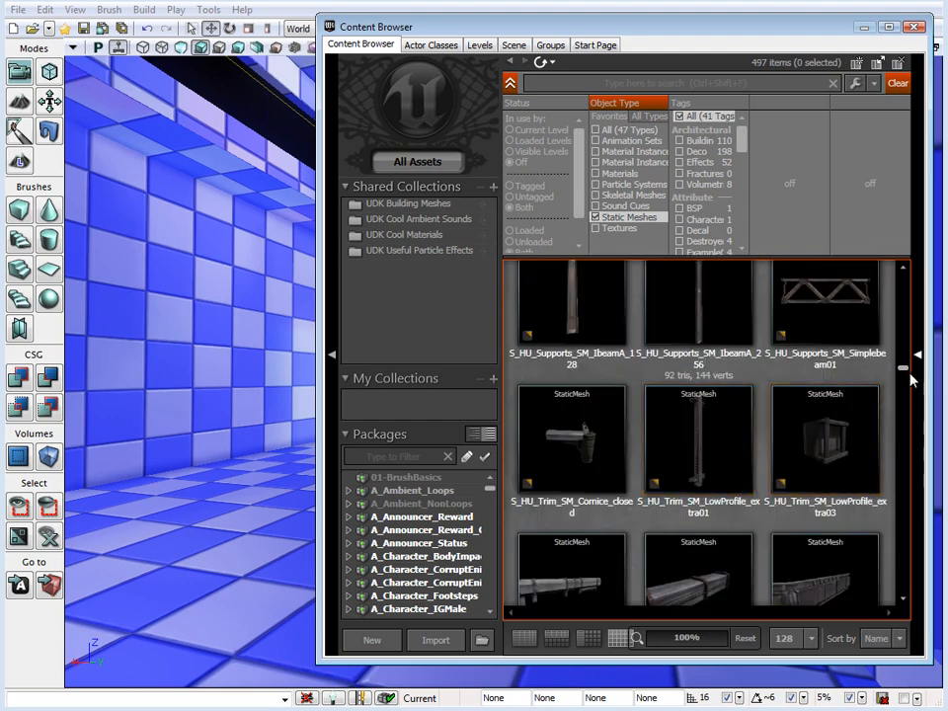
drag(903, 368, 903, 364)
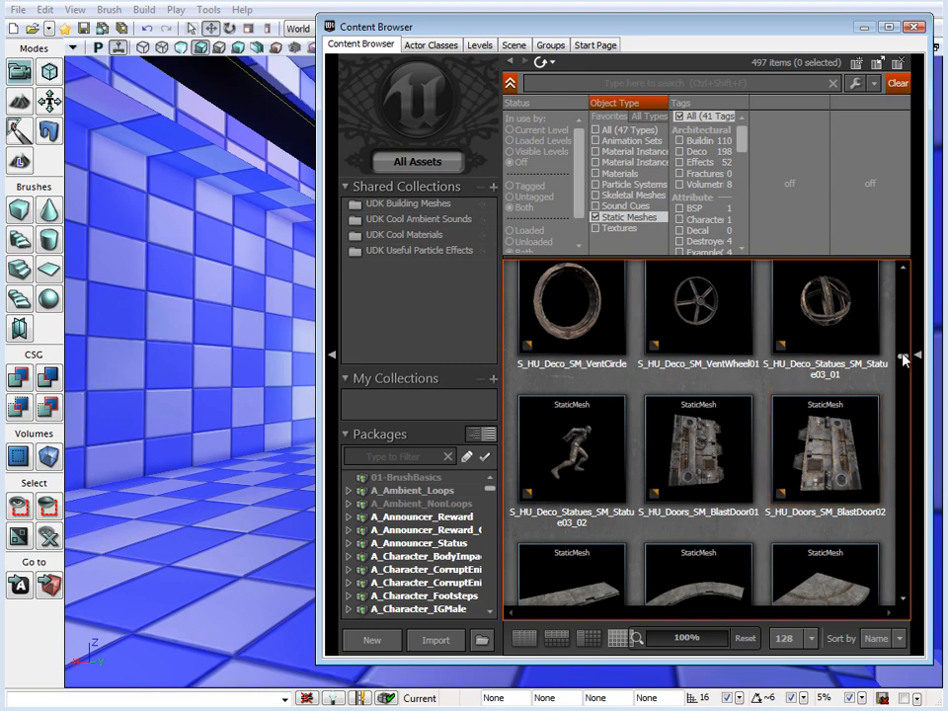
mouse_move(902, 362)
mouse_down()
mouse_move(902, 347)
mouse_move(903, 356)
mouse_up()
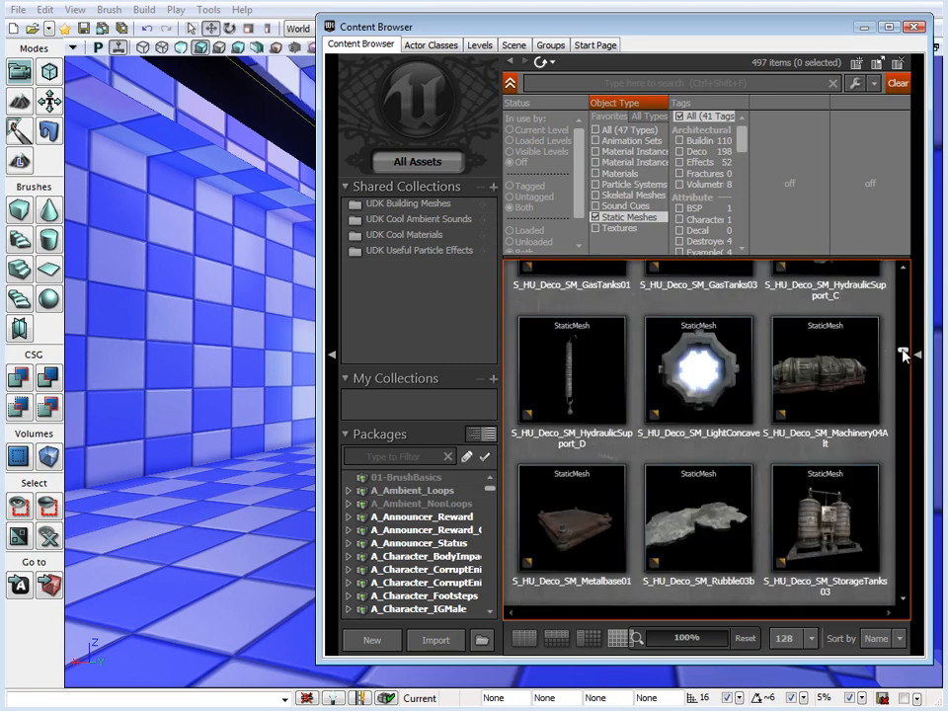
mouse_move(903, 355)
mouse_down()
mouse_move(908, 362)
mouse_move(904, 352)
mouse_up()
click(844, 390)
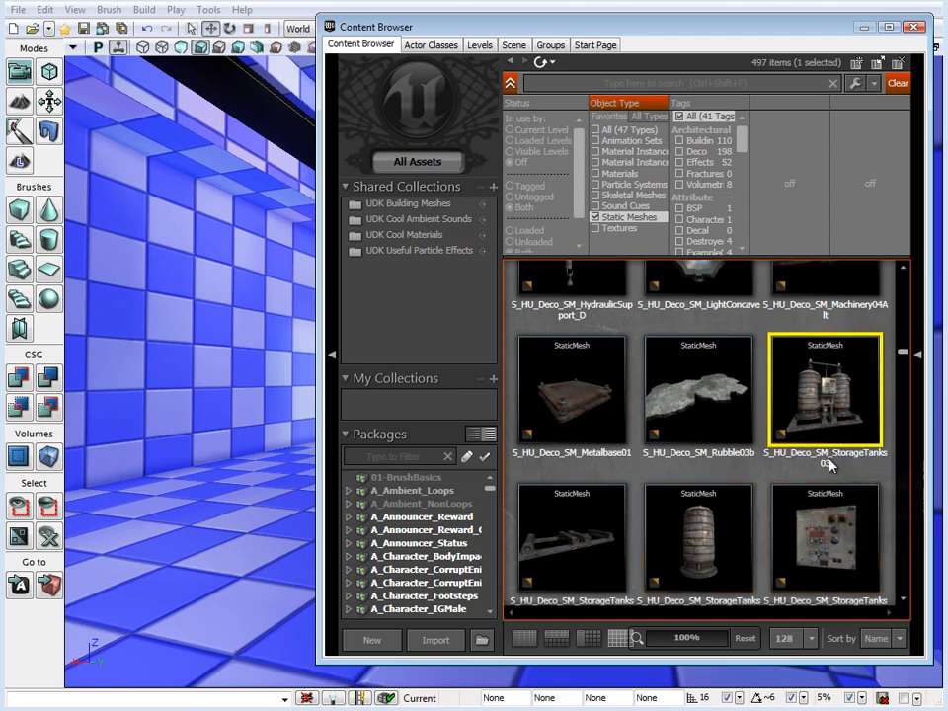
Place the selected storage tanks mesh in the room's far corner, raised above the floor, and close the Content Browser
drag(153, 547, 201, 404)
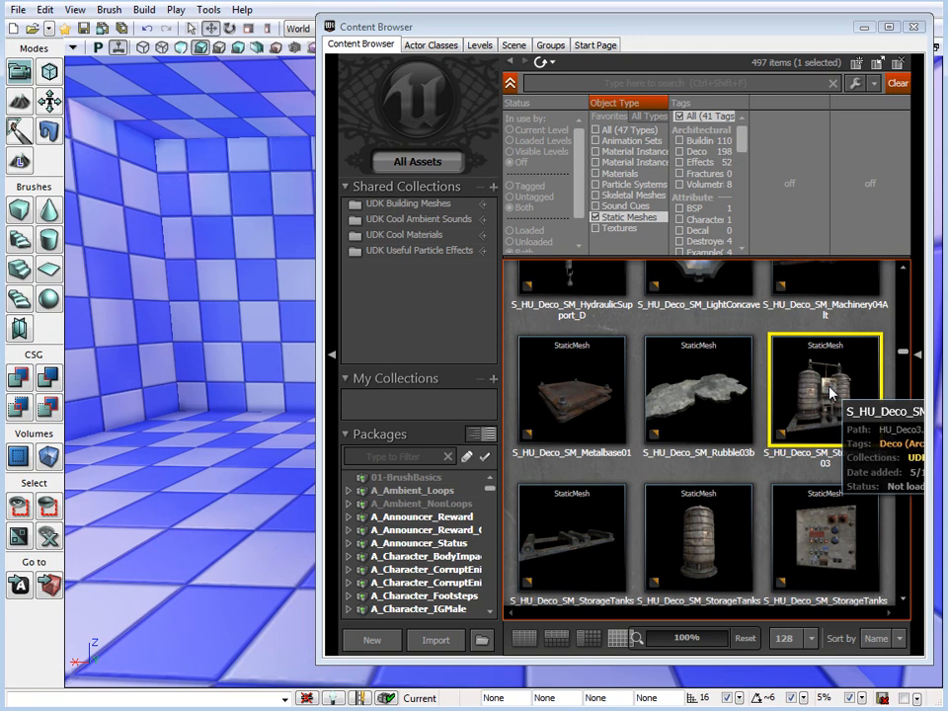
drag(829, 391, 179, 439)
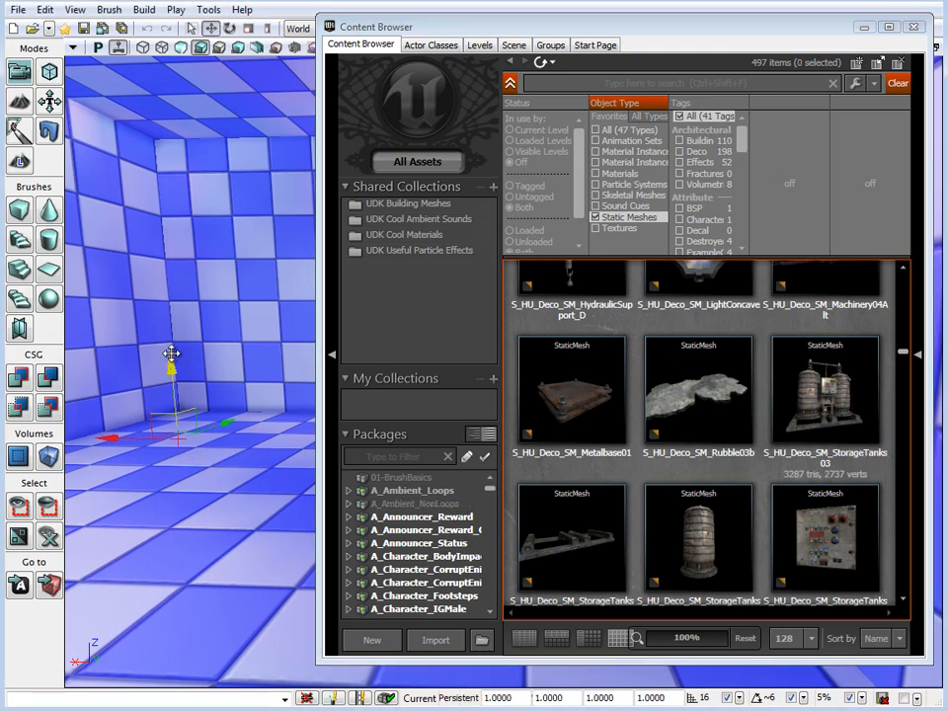
drag(171, 353, 157, 287)
right_drag(218, 397, 229, 413)
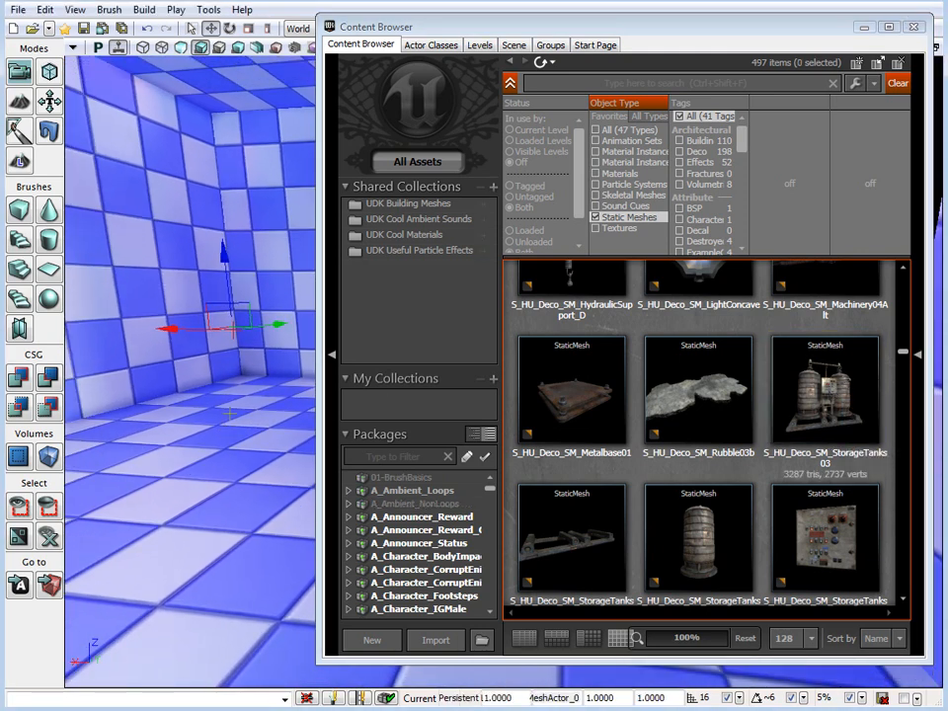
click(912, 28)
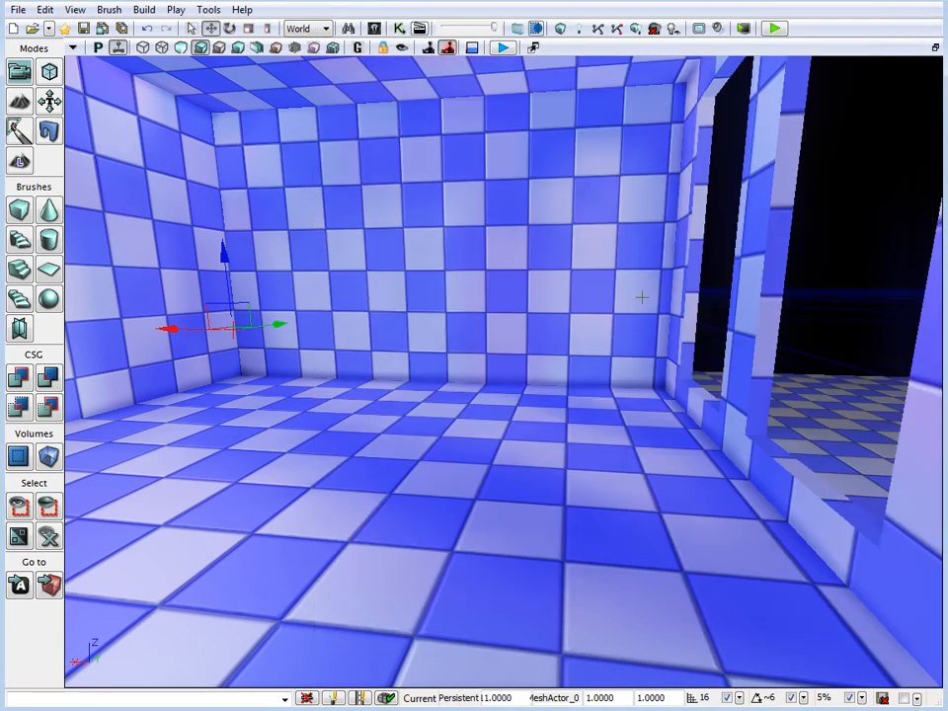
Toggle the static mesh display of the perspective view off and on, leaving the meshes shown
right_drag(641, 296, 563, 259)
key(d)
right_drag(283, 304, 244, 304)
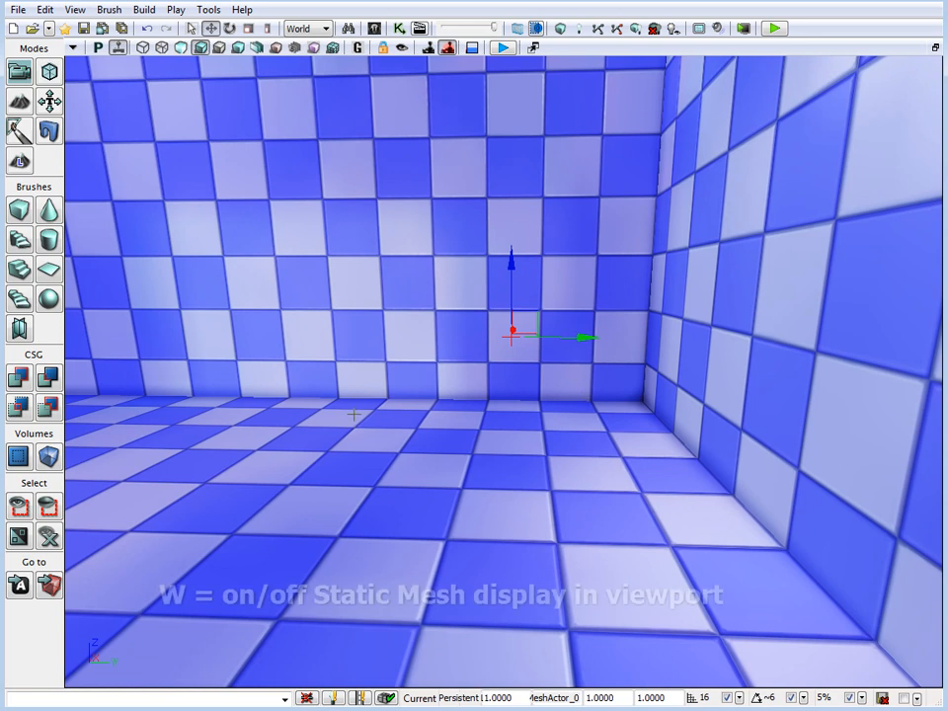
key(w)
key(w)
key(w)
key(w)
key(w)
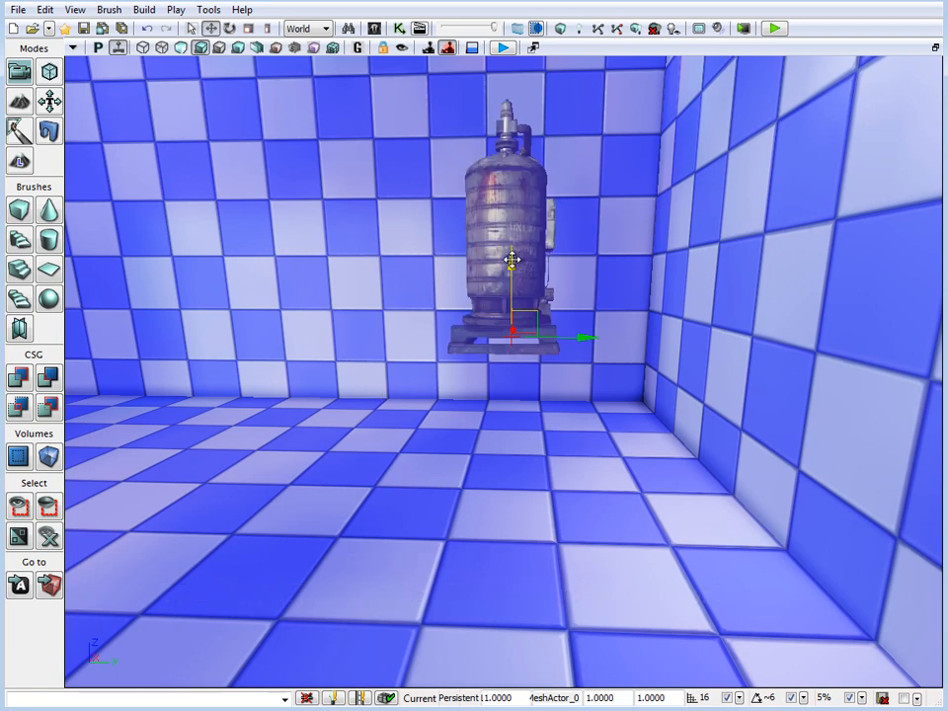
Lower the storage tanks to the floor near the room's corner and adjust their horizontal position
drag(512, 260, 530, 366)
right_drag(530, 366, 560, 563)
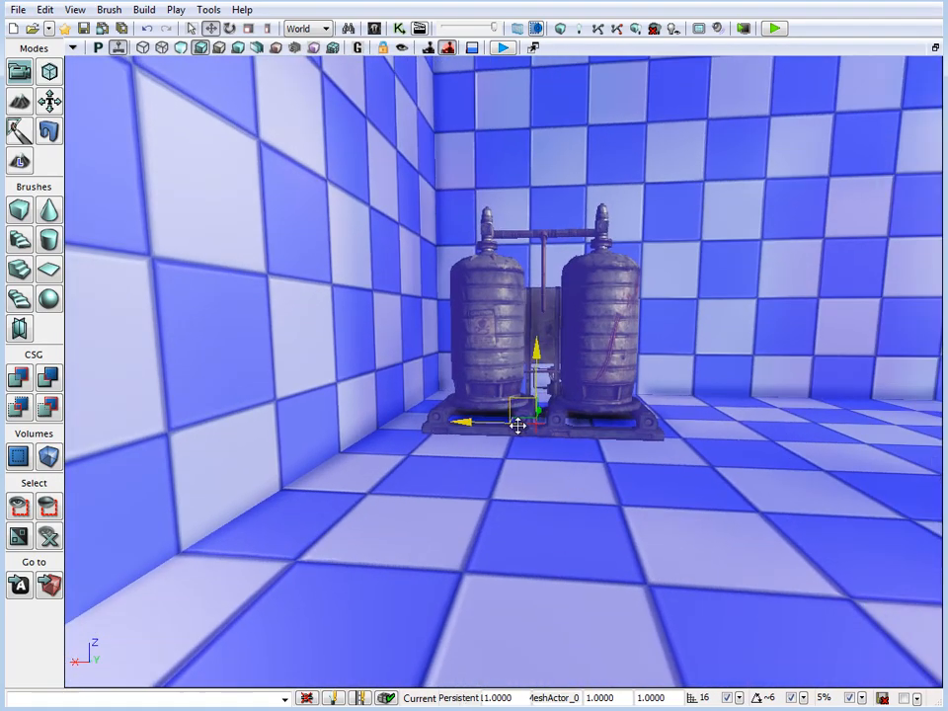
mouse_move(544, 413)
mouse_down()
mouse_move(549, 396)
mouse_move(541, 423)
mouse_up()
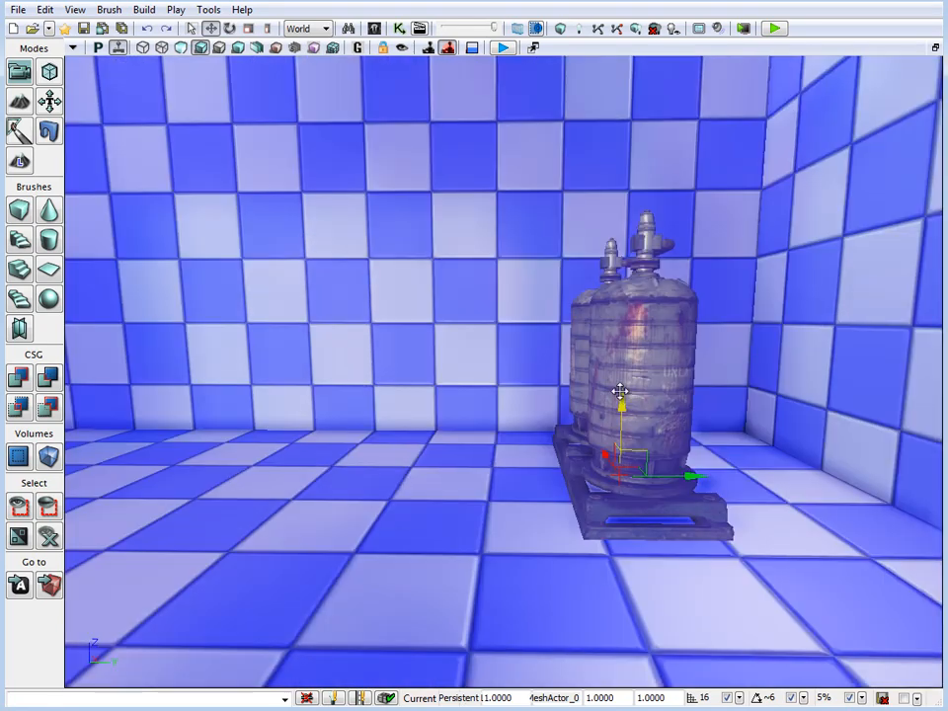
Raise the storage tanks well above the floor and snap them straight down onto the ground
drag(622, 394, 637, 220)
right_drag(637, 220, 848, 341)
right_drag(625, 456, 459, 276)
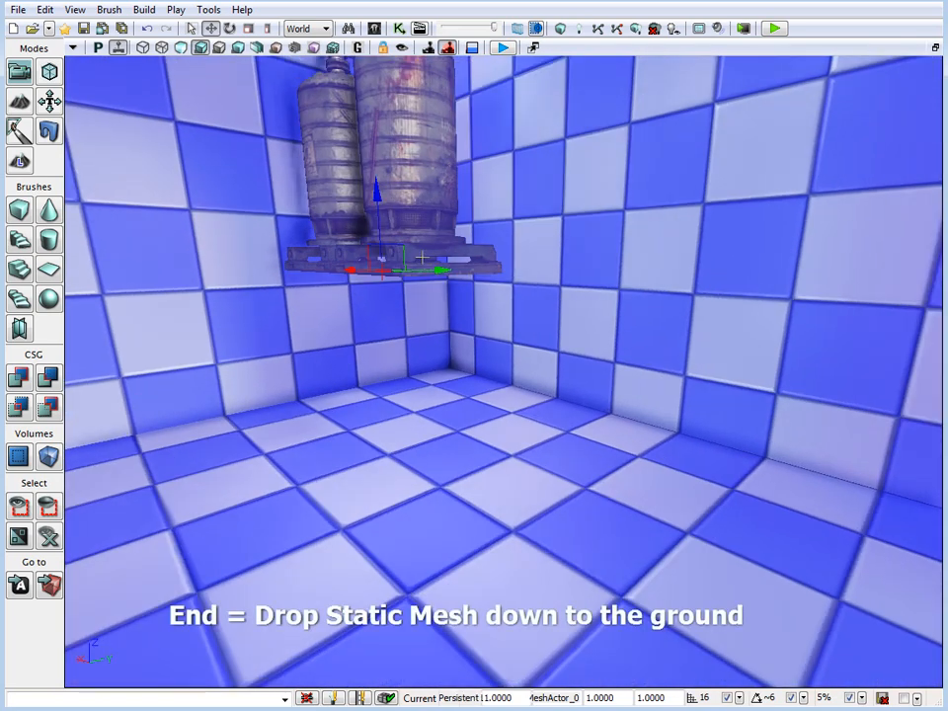
key(End)
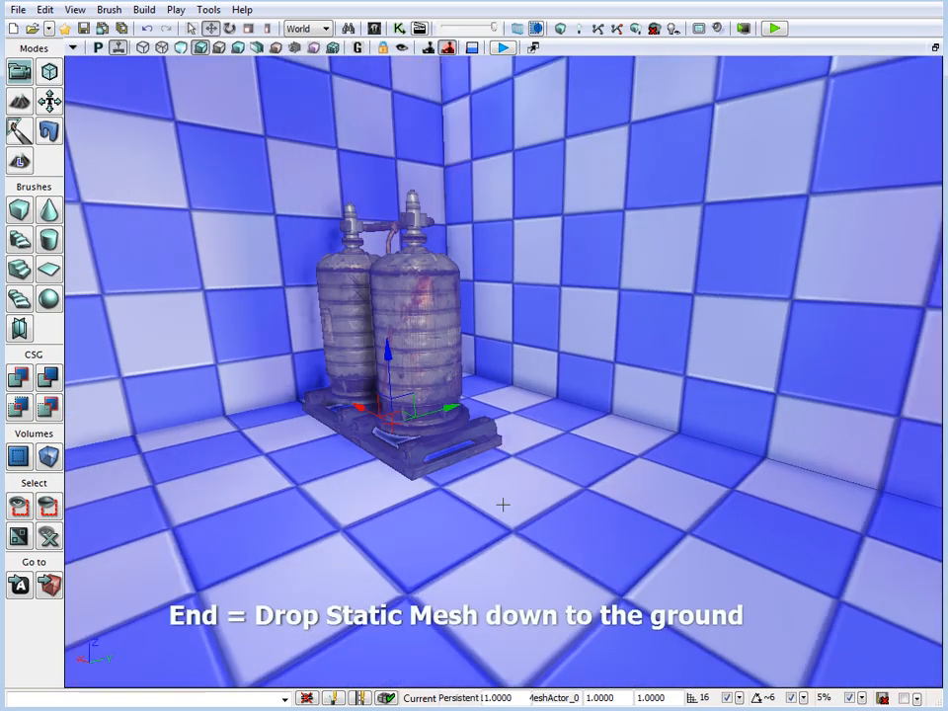
right_drag(490, 485, 546, 478)
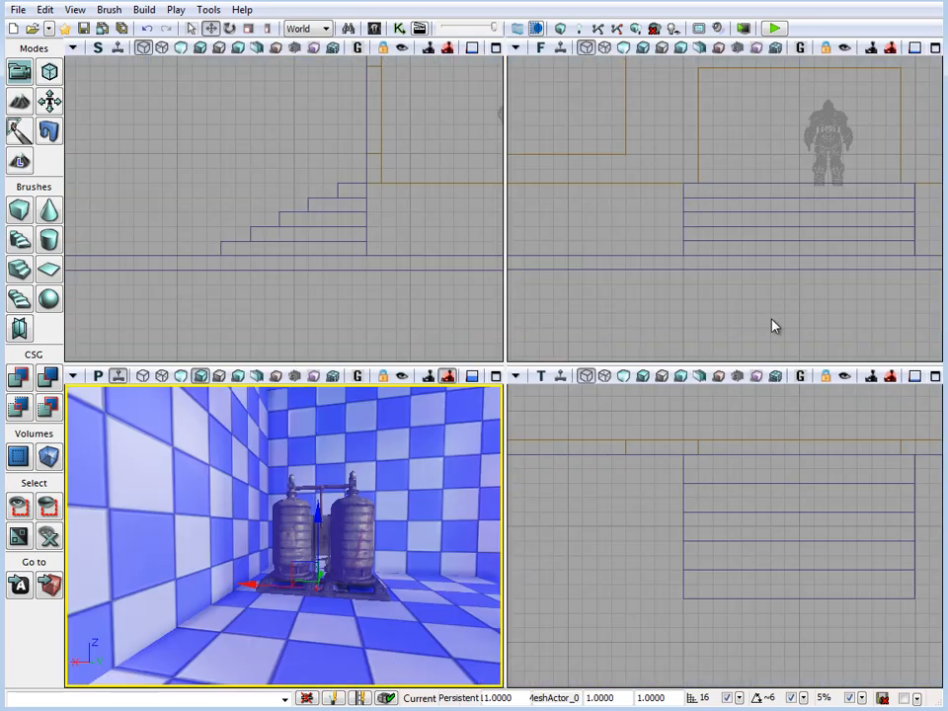
Move the storage tanks close to the corner walls of the room in the top view
click(717, 324)
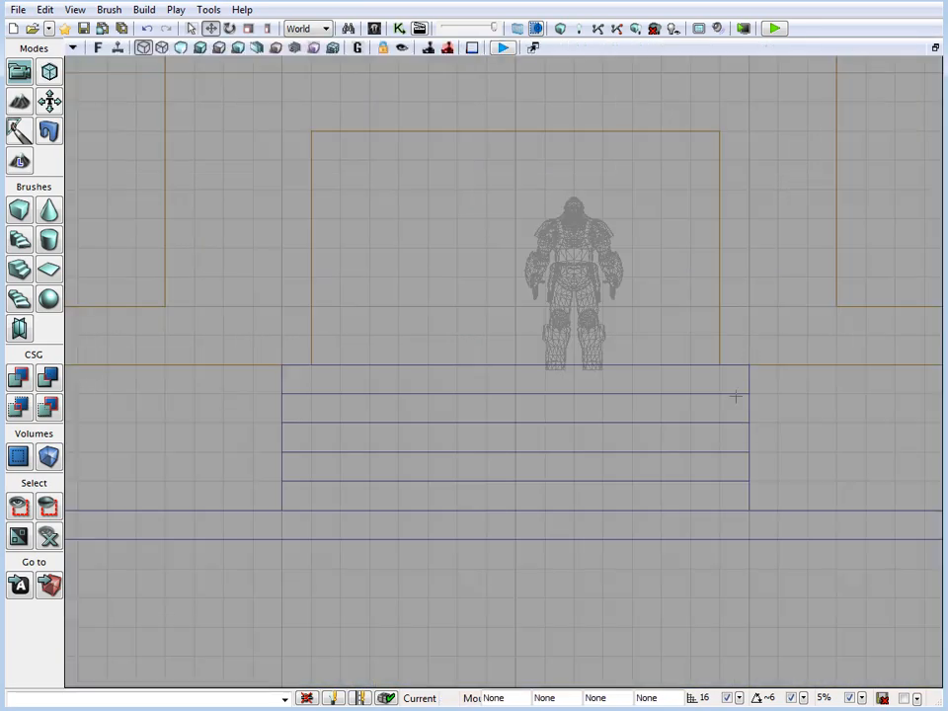
click(708, 567)
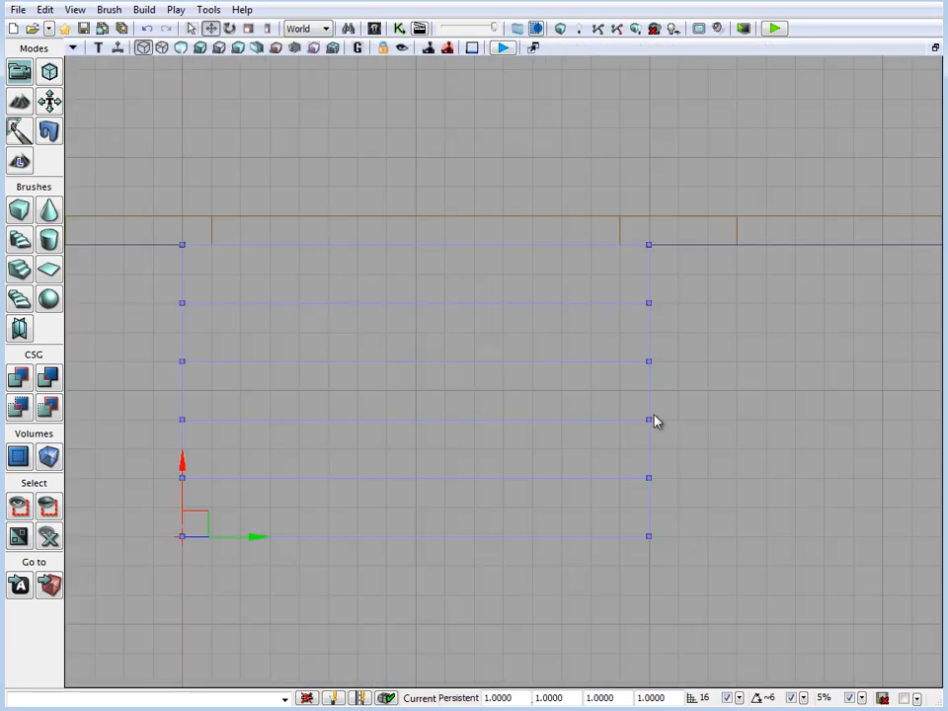
scroll(654, 415, down, 10)
right_drag(542, 265, 492, 686)
click(696, 264)
drag(703, 264, 765, 249)
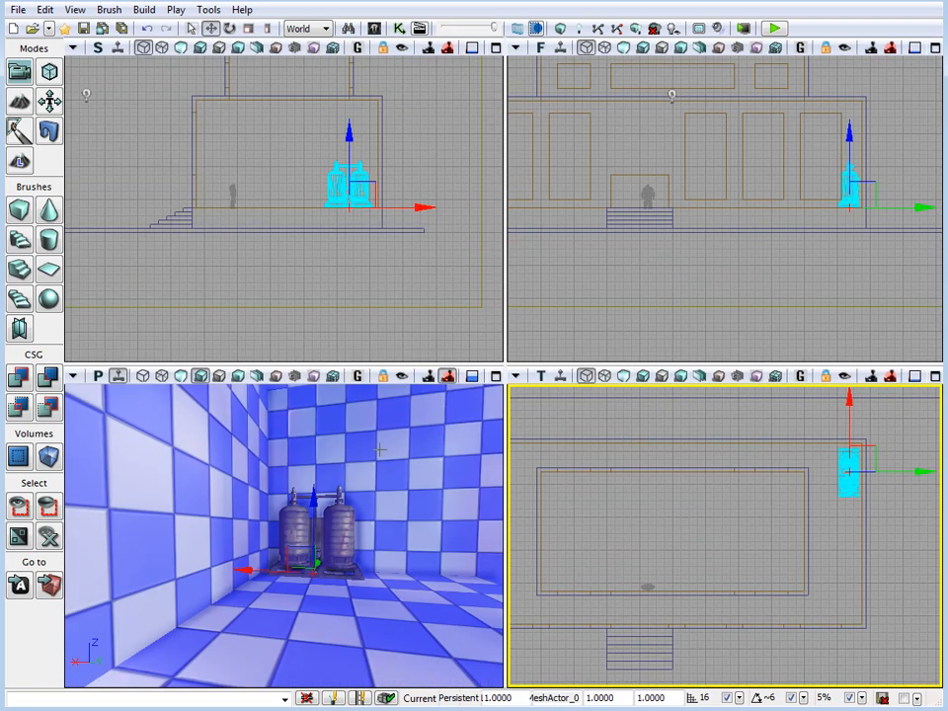
Move the character reference mesh from the entrance to the floor beside the storage tanks, undoing the first misplaced move
click(233, 194)
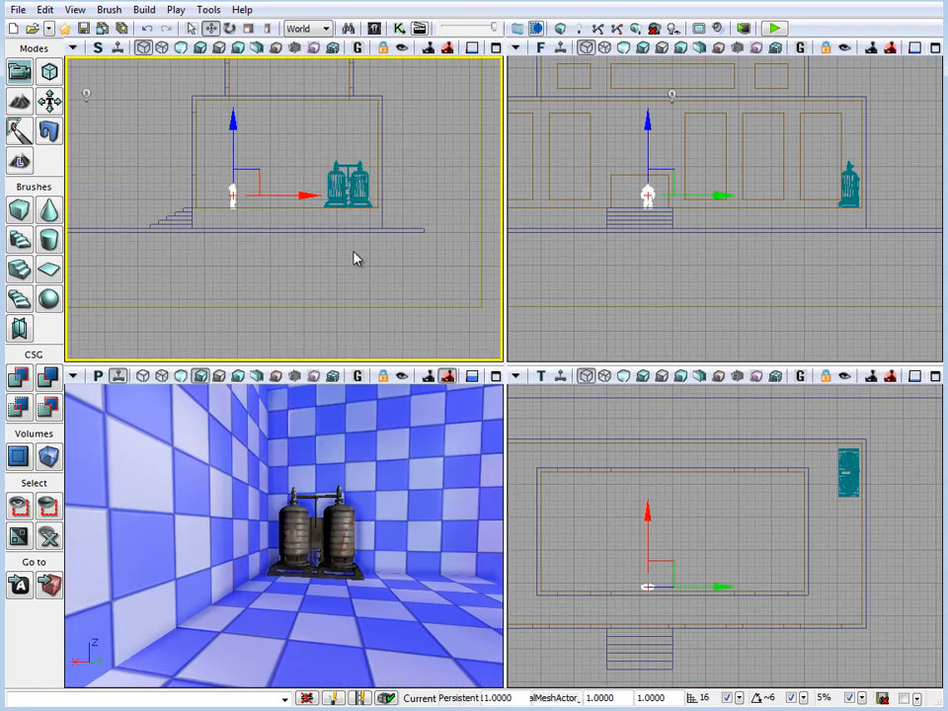
ctrl+alt+drag(692, 224, 820, 217)
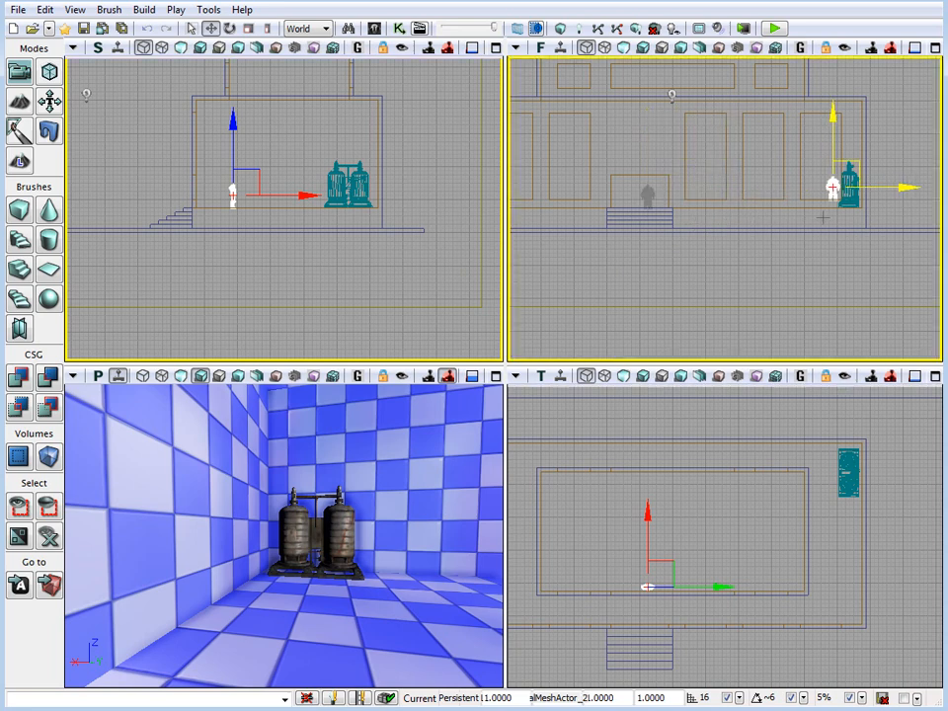
key(ctrl+z)
drag(720, 193, 863, 219)
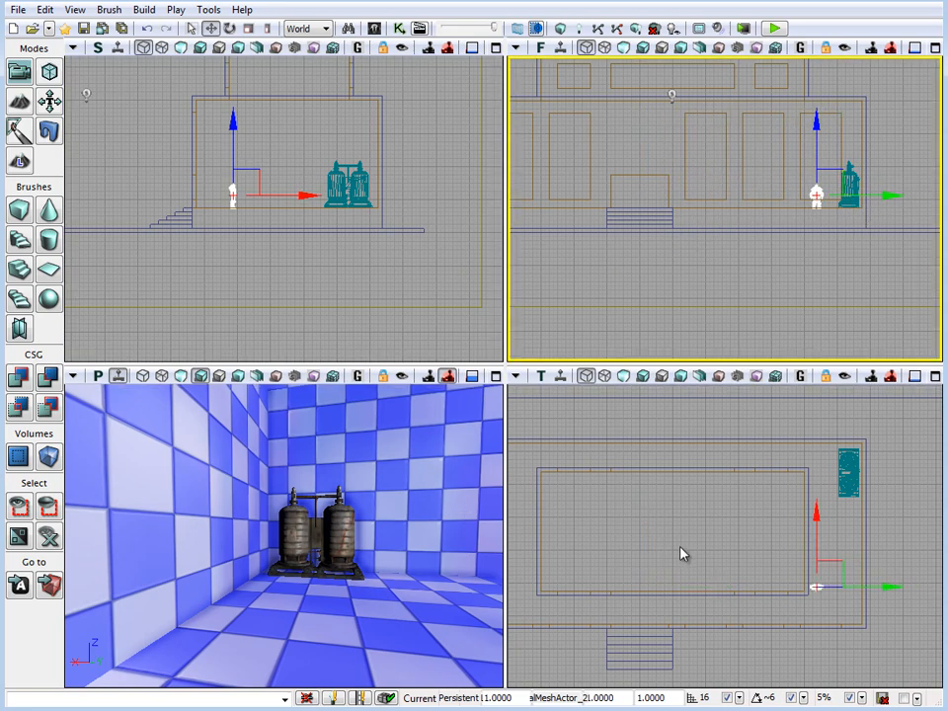
drag(816, 533, 814, 423)
key(F11)
right_drag(387, 496, 414, 468)
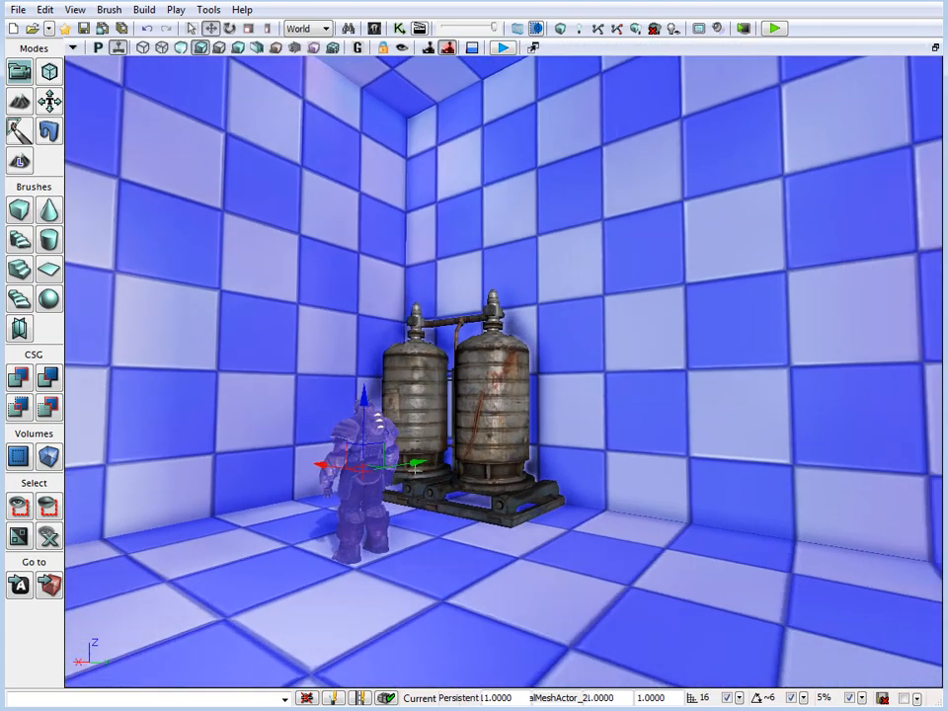
drag(415, 469, 253, 446)
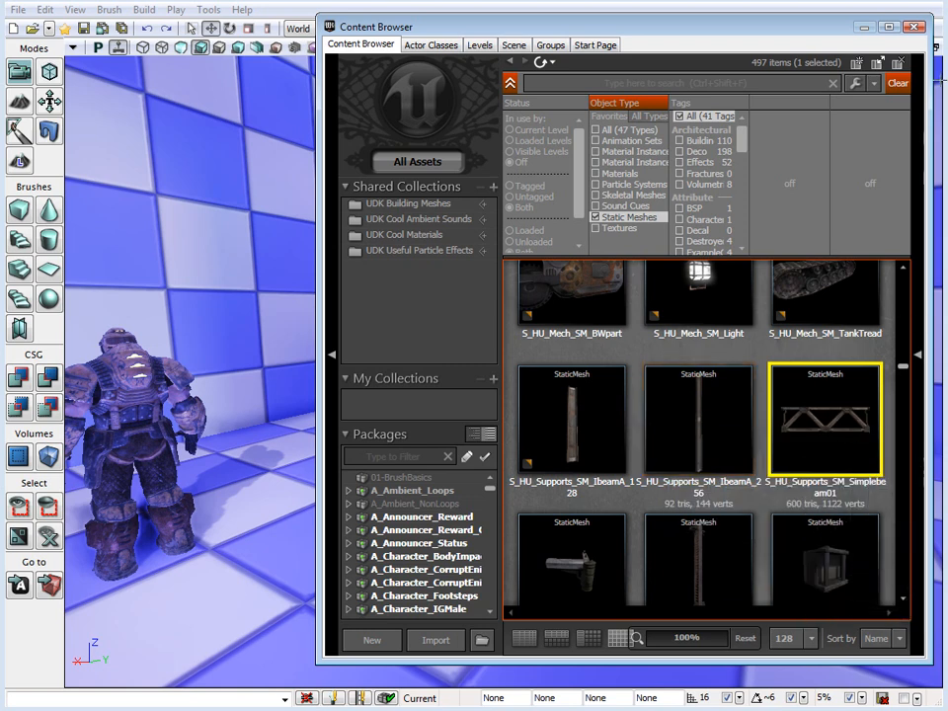
Close the Content Browser and place S_HU_Supports_SM_Simplebeam01 on the floor in front of the storage tanks
click(915, 29)
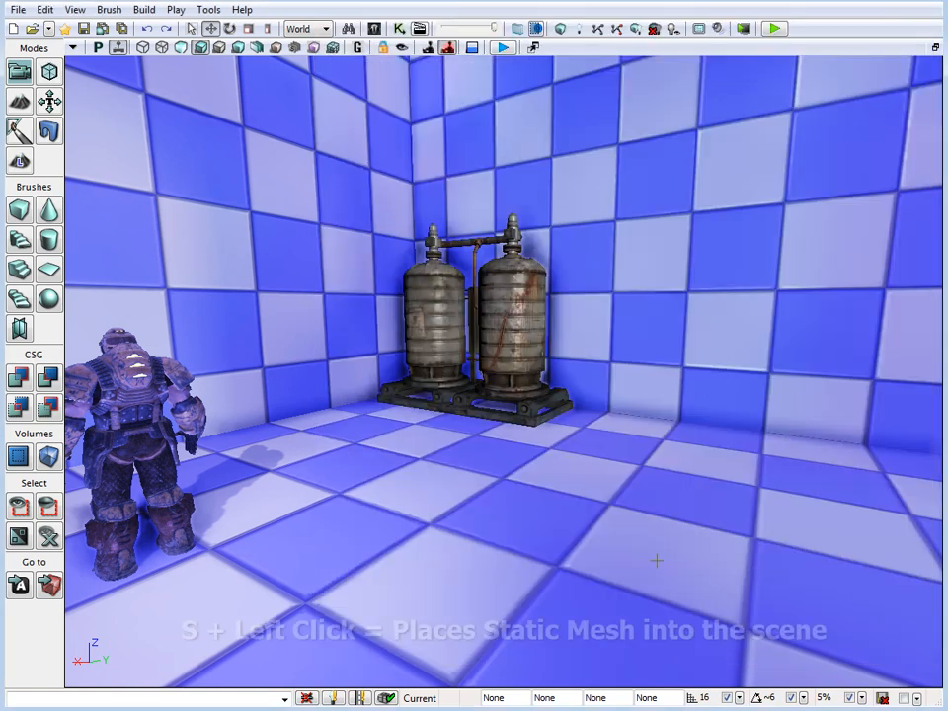
key(s)
click(572, 491)
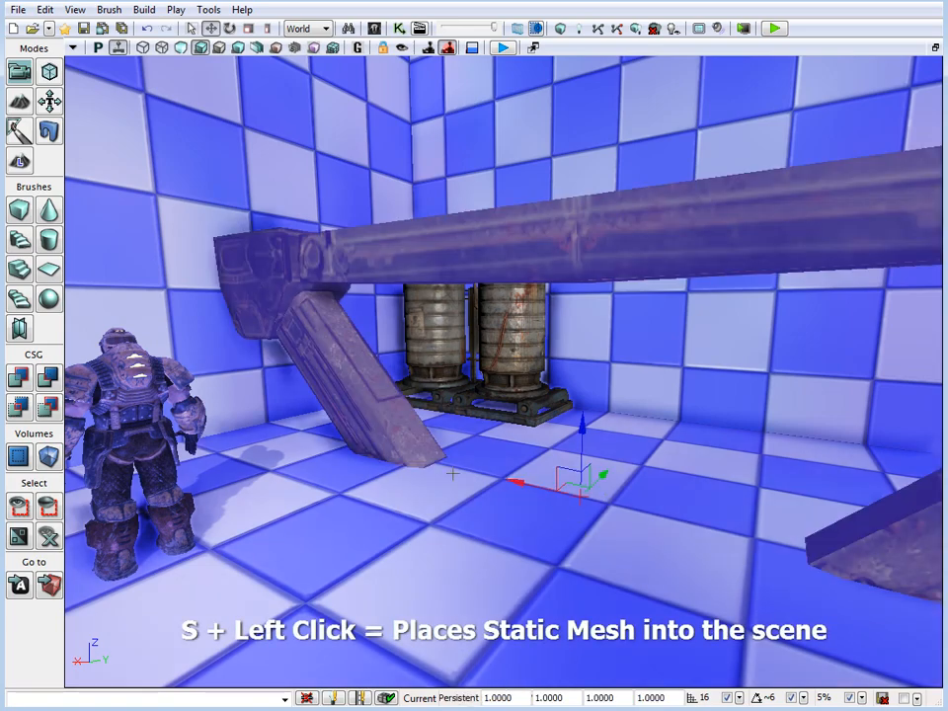
Raise the truss beam from the floor up into the room's ceiling area
drag(572, 490, 419, 457)
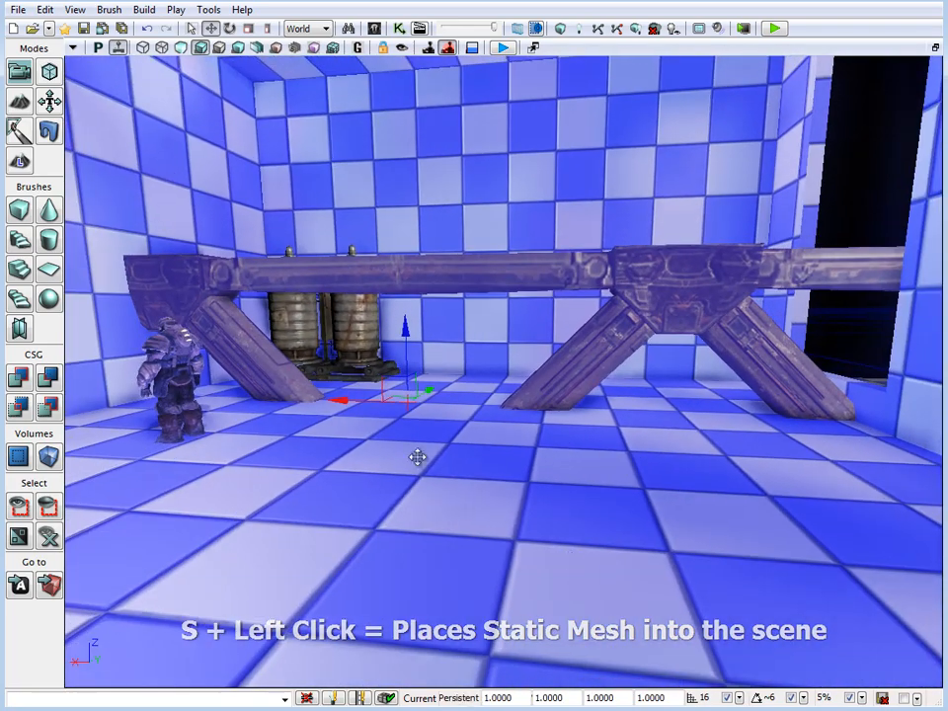
drag(405, 344, 400, 111)
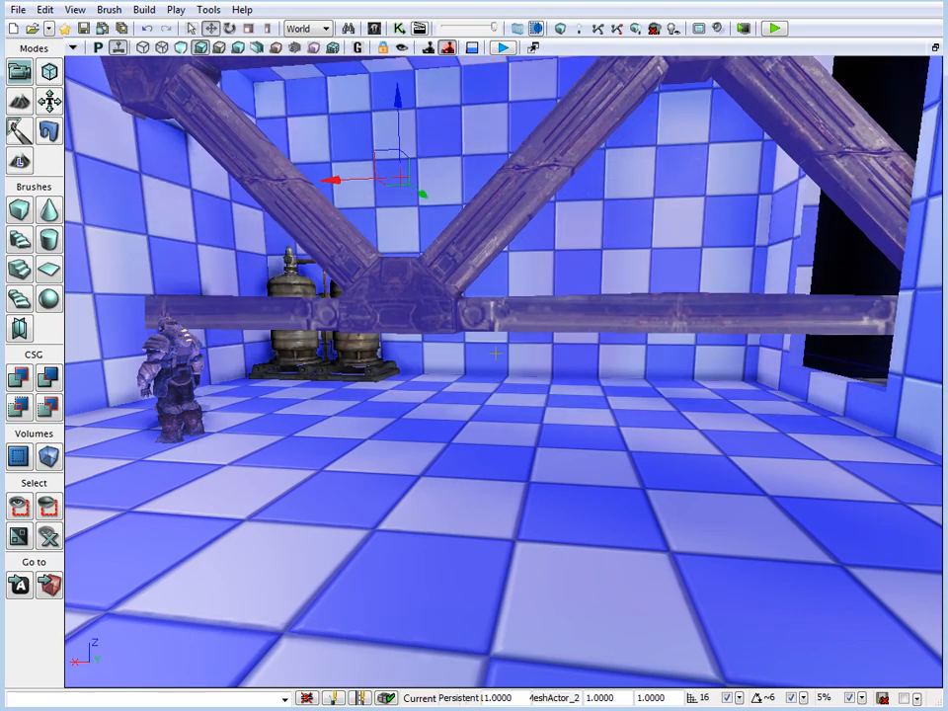
right_drag(400, 110, 456, 251)
drag(465, 362, 477, 222)
right_drag(570, 462, 520, 418)
drag(520, 417, 538, 489)
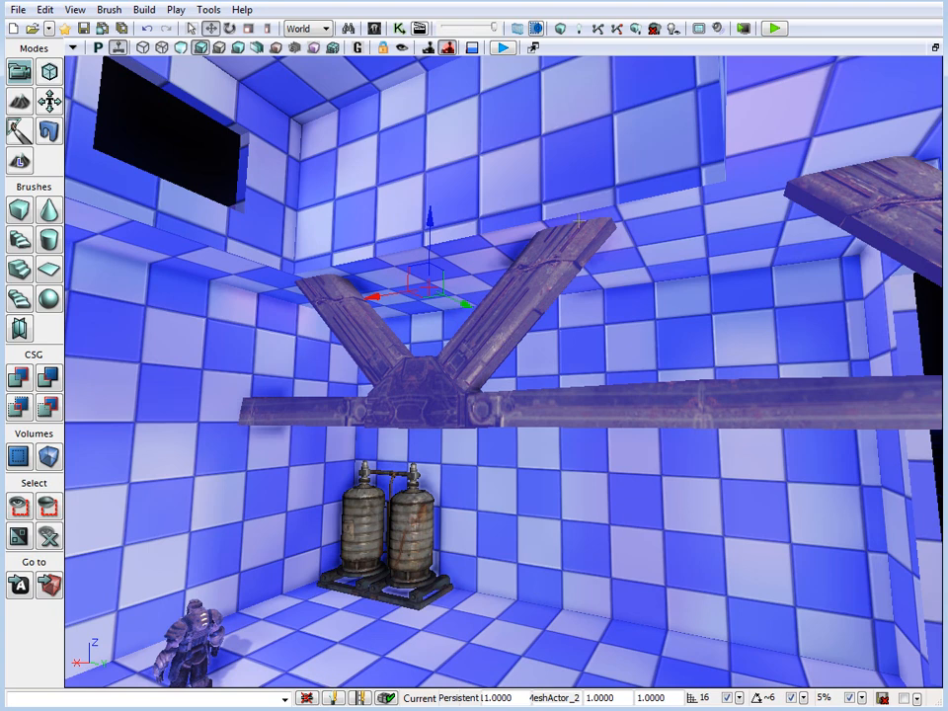
Try scaling the truss beam uniformly with the scale widget
key(space)
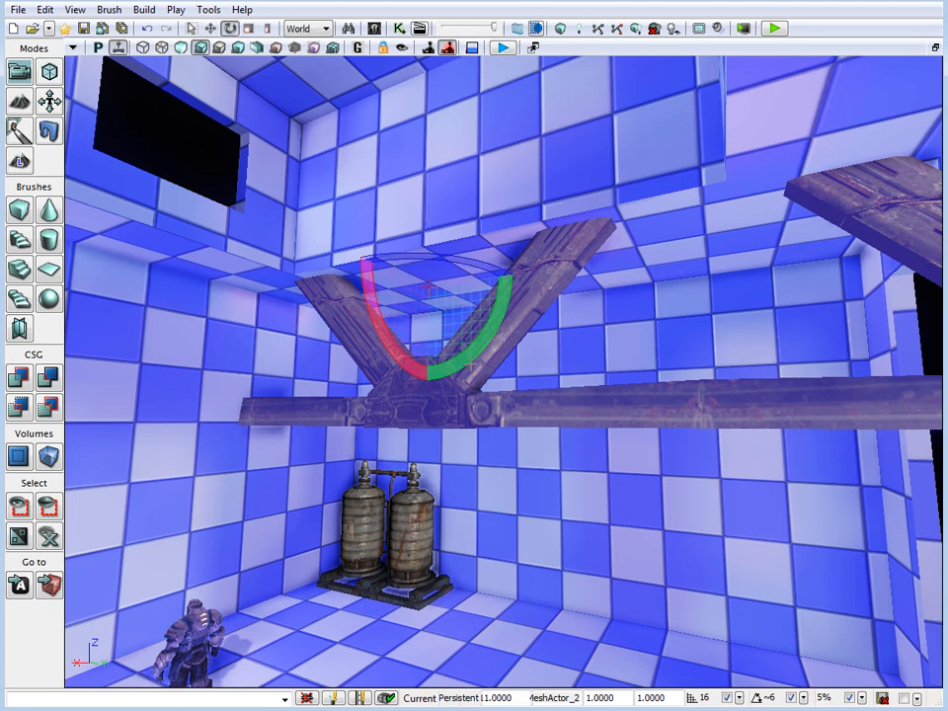
key(space)
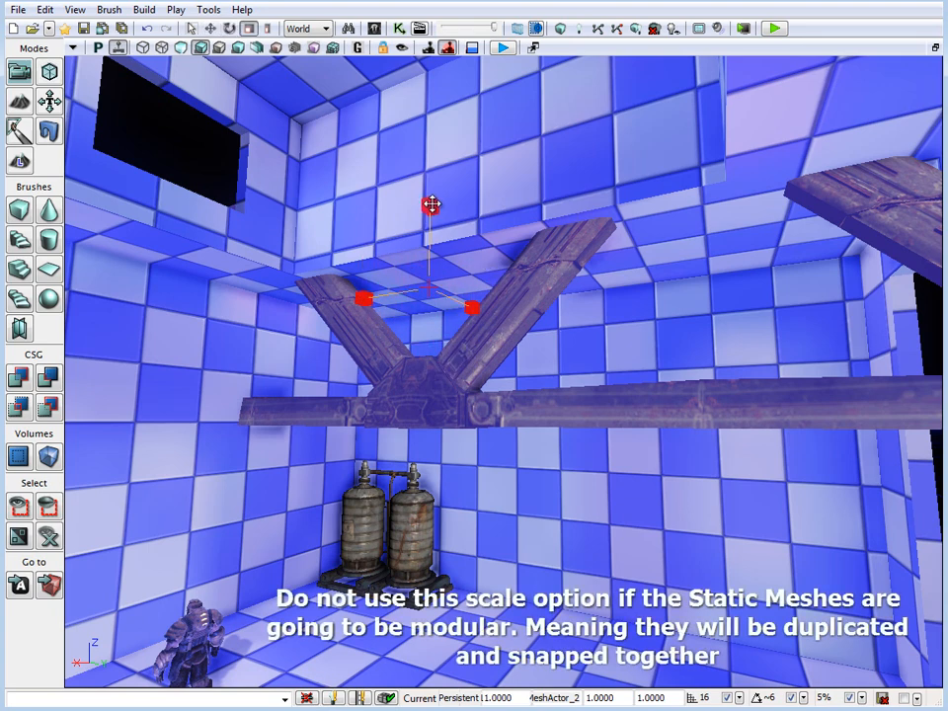
drag(431, 204, 417, 188)
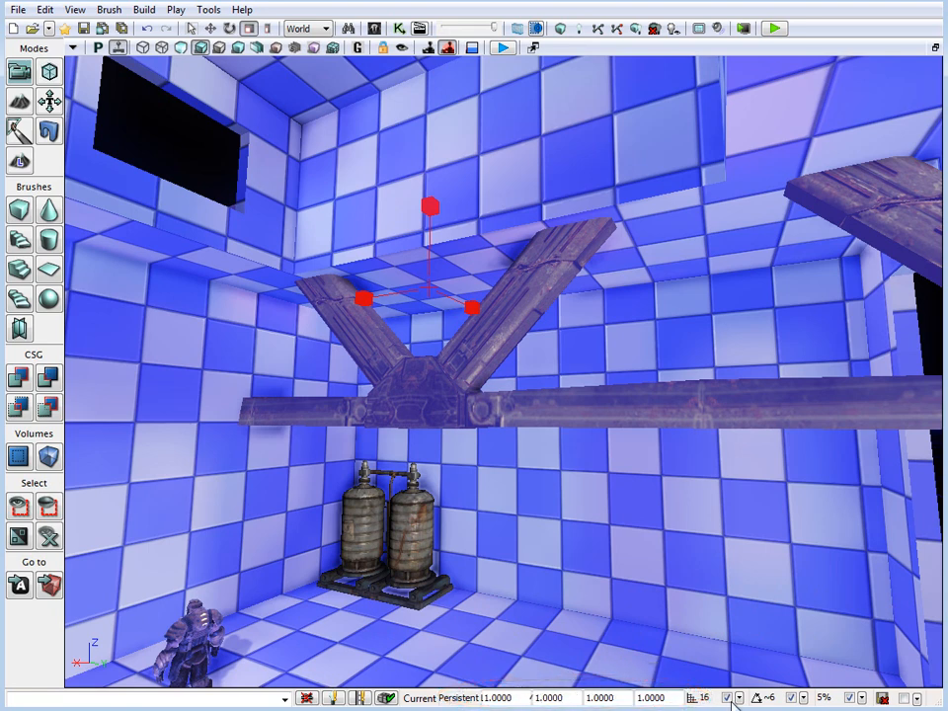
Set the truss beam's Z draw scale to 0.5 and restore it to 1
double_click(663, 697)
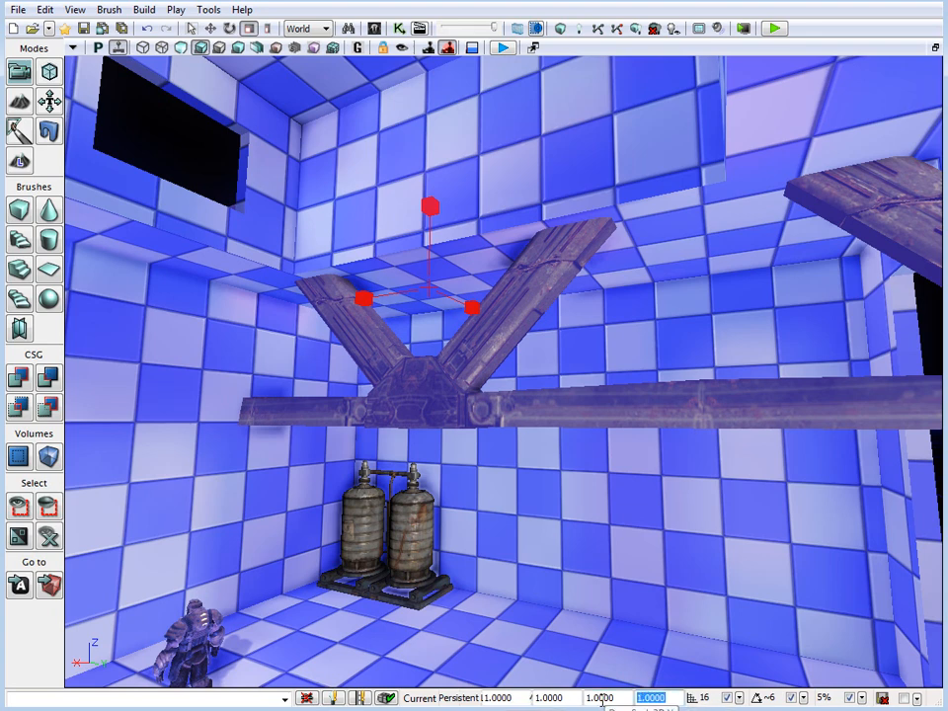
text(.5)
key(Return)
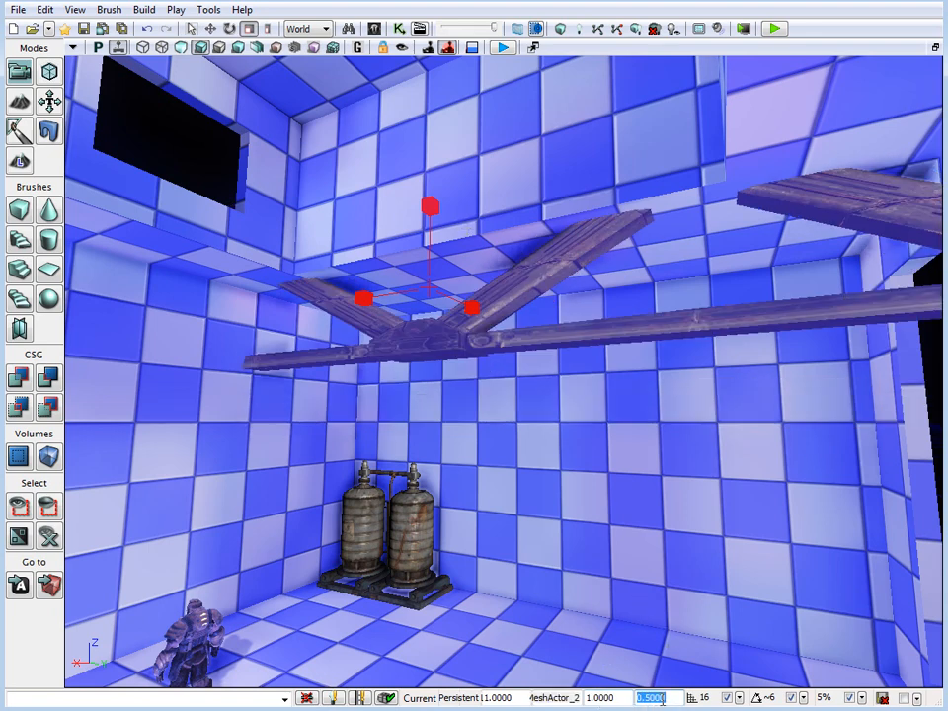
text(1)
key(Return)
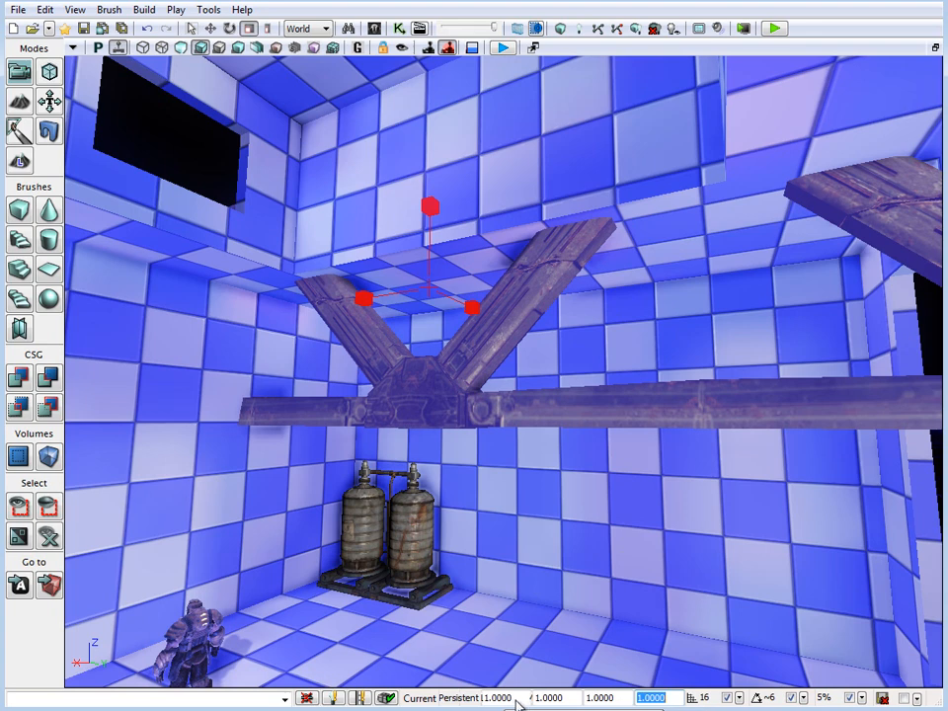
Set the truss beam's overall draw scale to 0.5
click(497, 698)
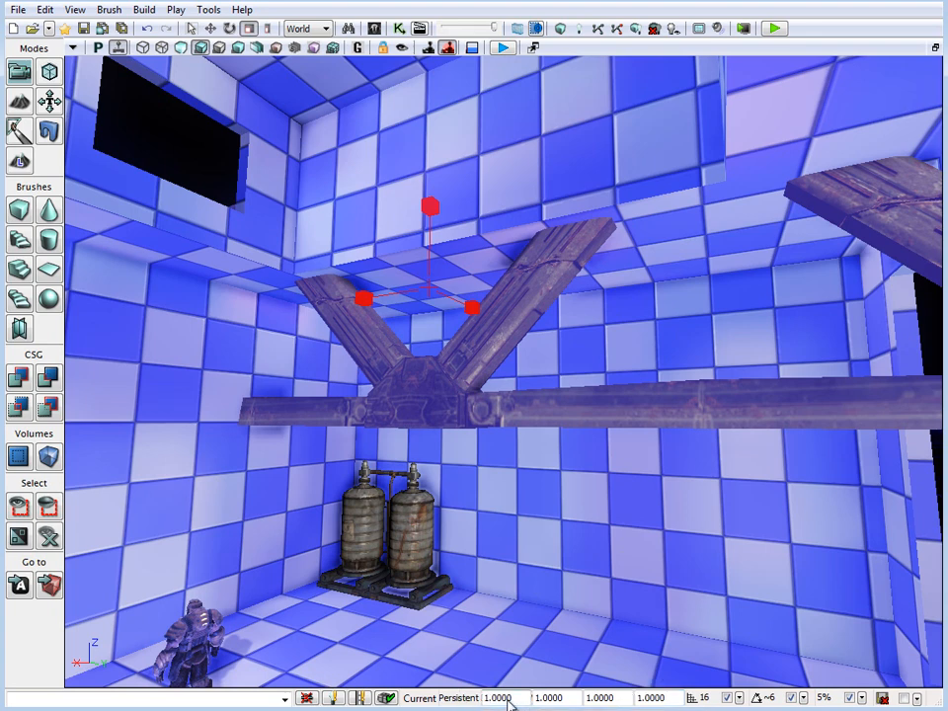
key(BackSpace)
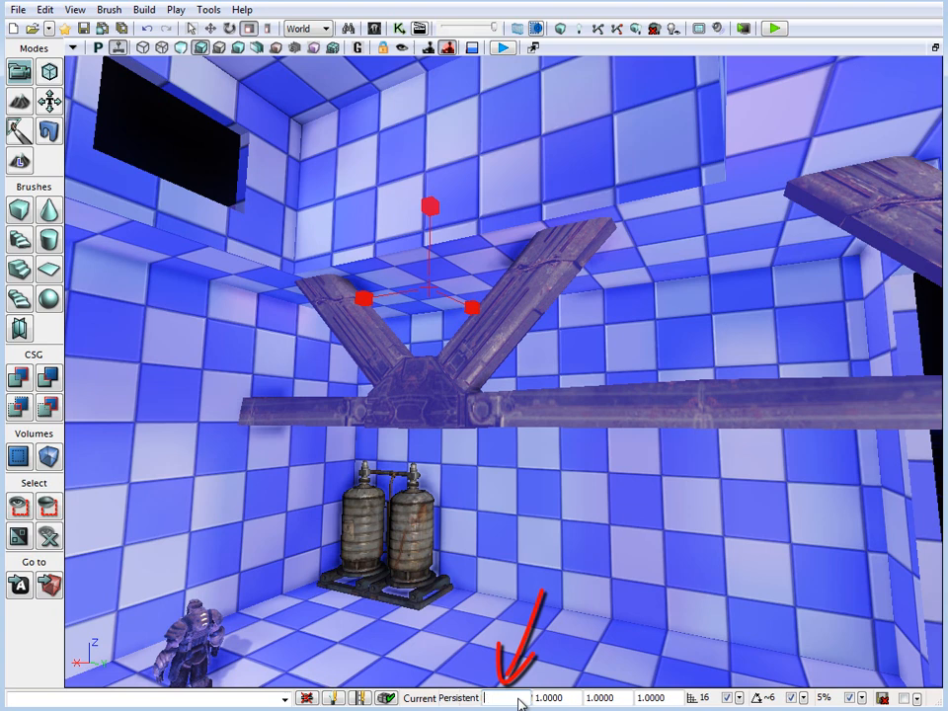
key(Return)
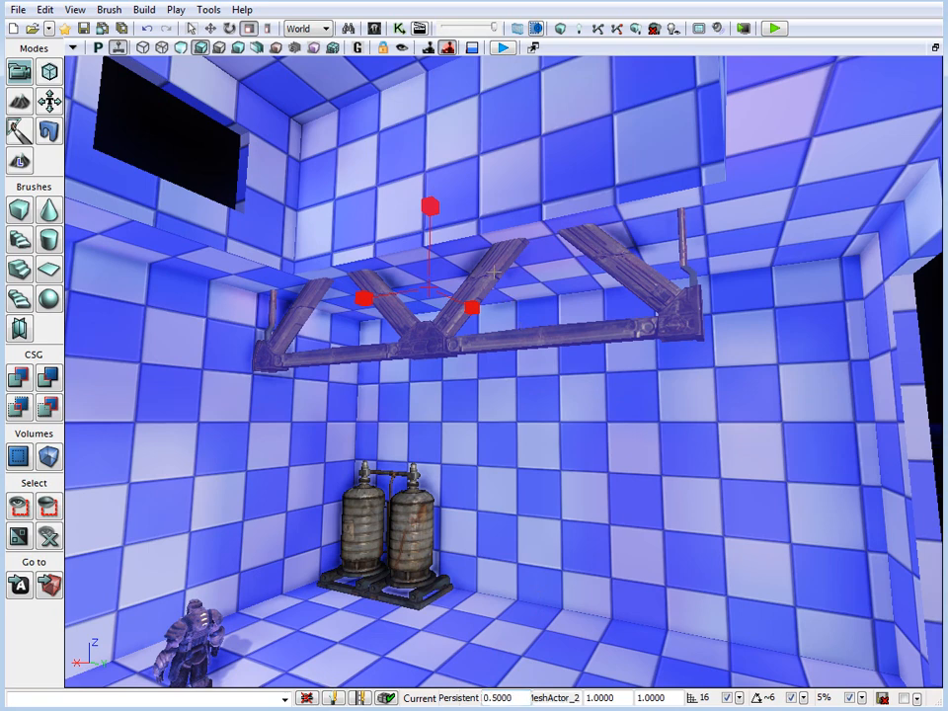
Lower the scaled truss beam until it hangs just below the ceiling and adjust its horizontal position
key(w)
drag(423, 215, 448, 257)
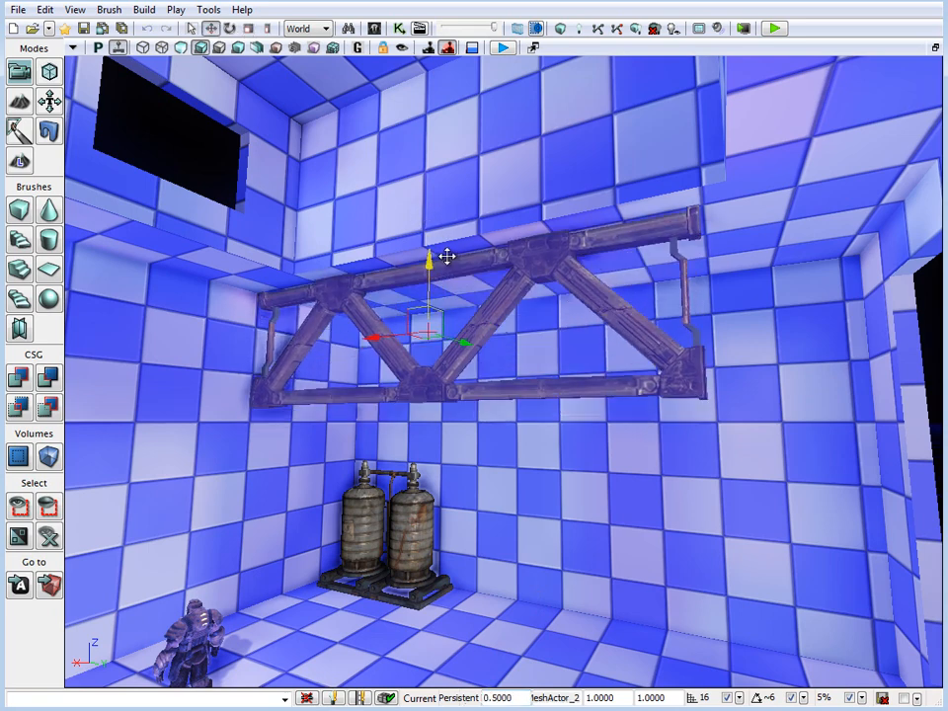
mouse_move(400, 339)
mouse_down()
mouse_move(350, 340)
mouse_move(384, 340)
mouse_up()
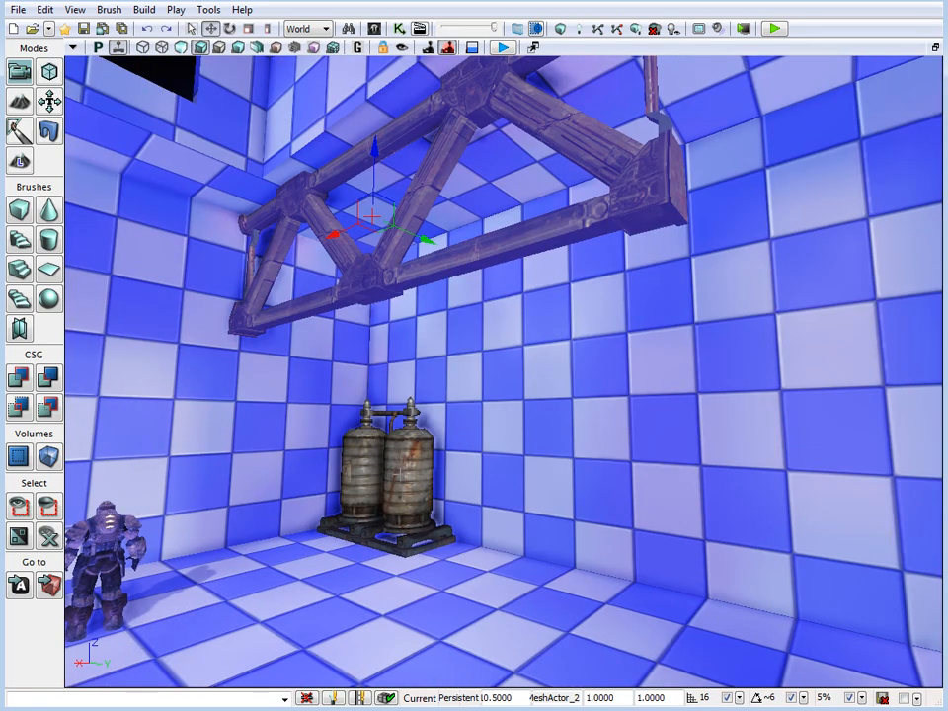
Scale the storage tanks up uniformly to about 1.91 and return to the move tool
click(392, 477)
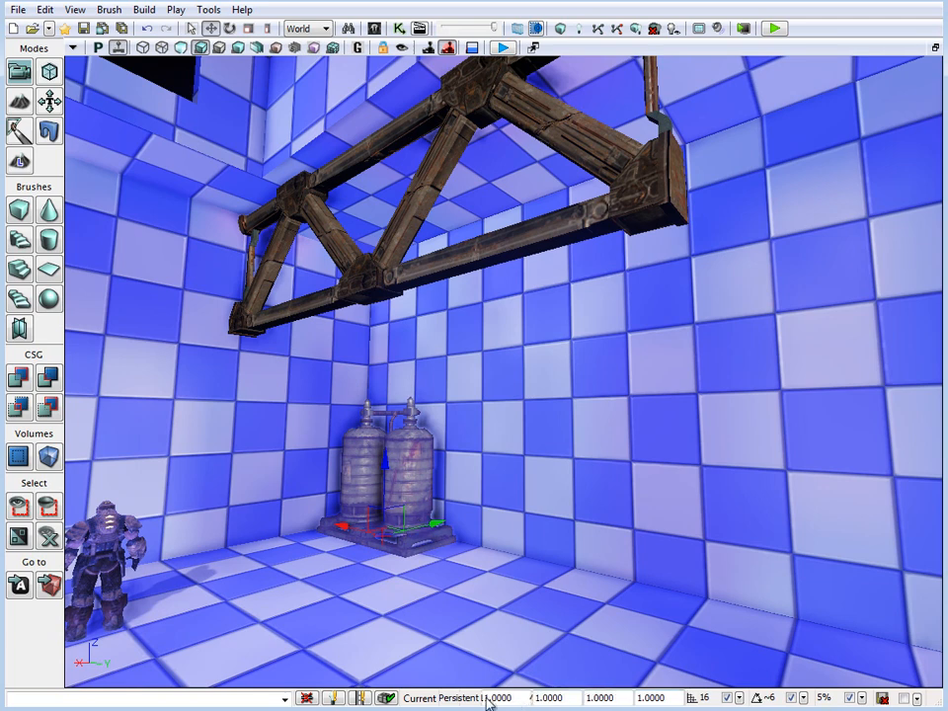
key(space)
drag(410, 430, 417, 396)
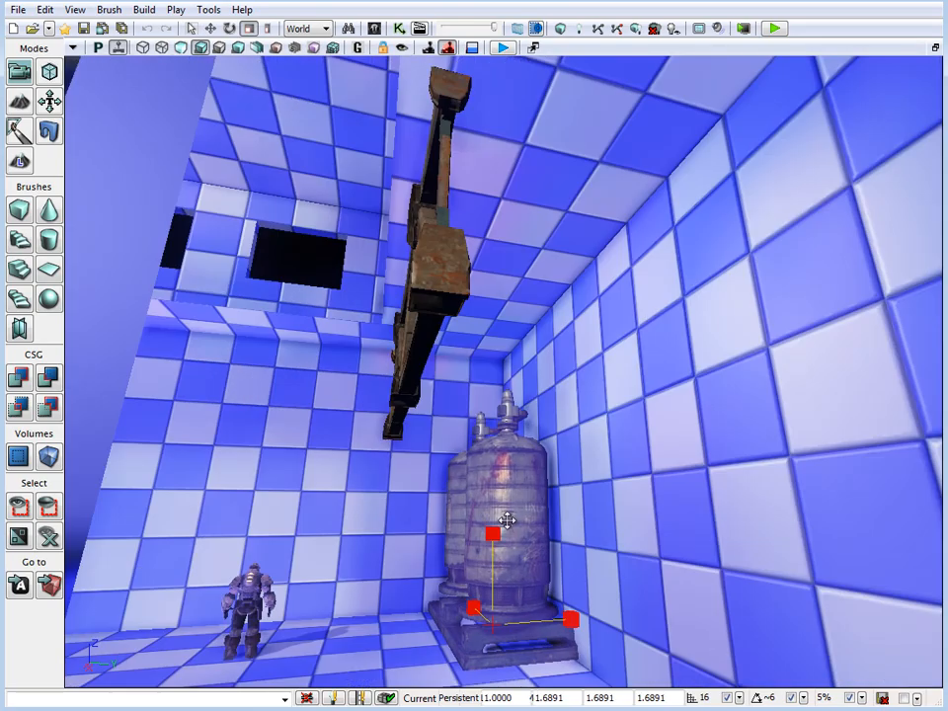
drag(506, 521, 488, 529)
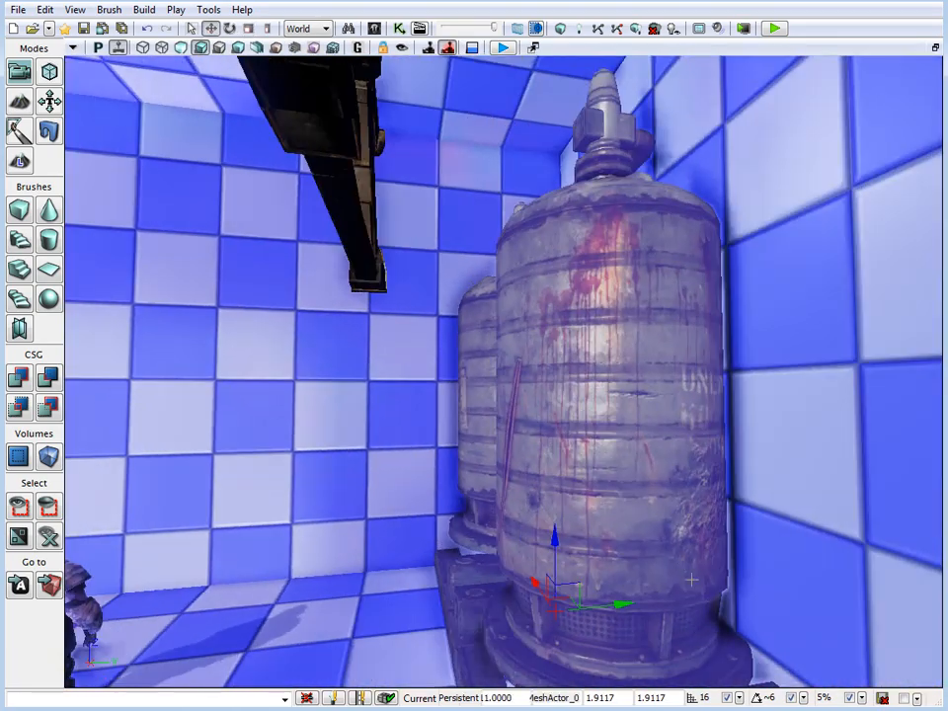
key(space)
key(space)
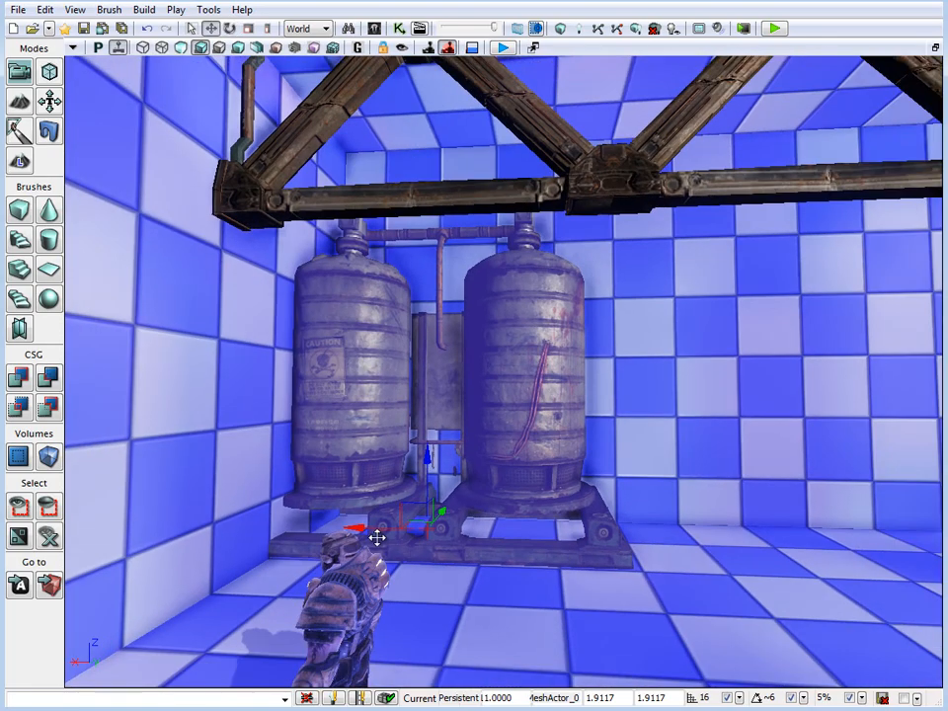
Slide the storage tanks along the X axis so they stand beneath the truss beam, and clear the selection
drag(377, 536, 465, 559)
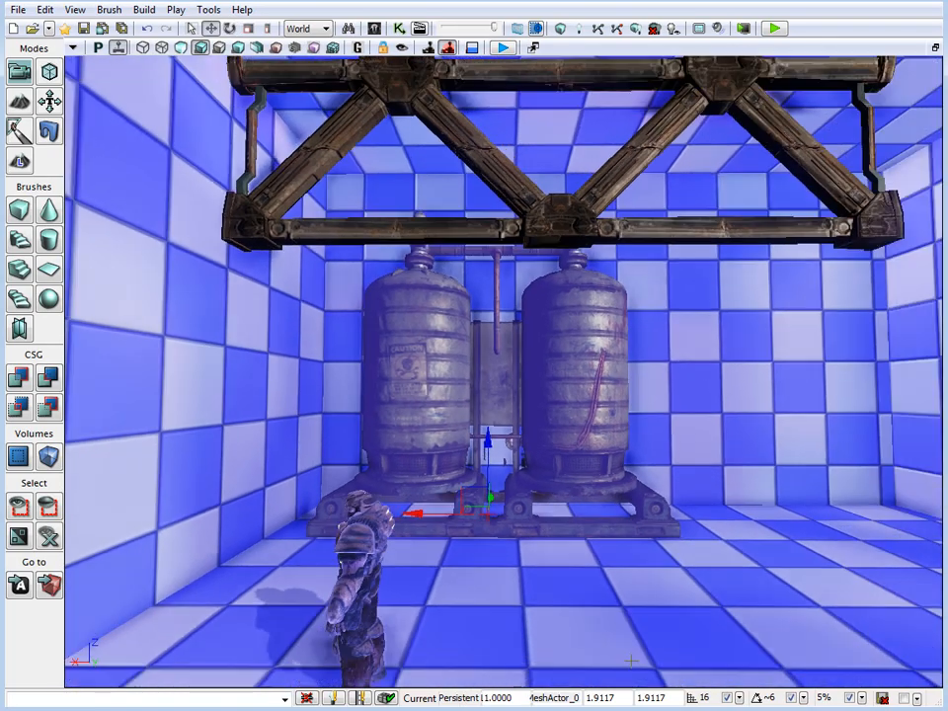
right_drag(630, 660, 655, 645)
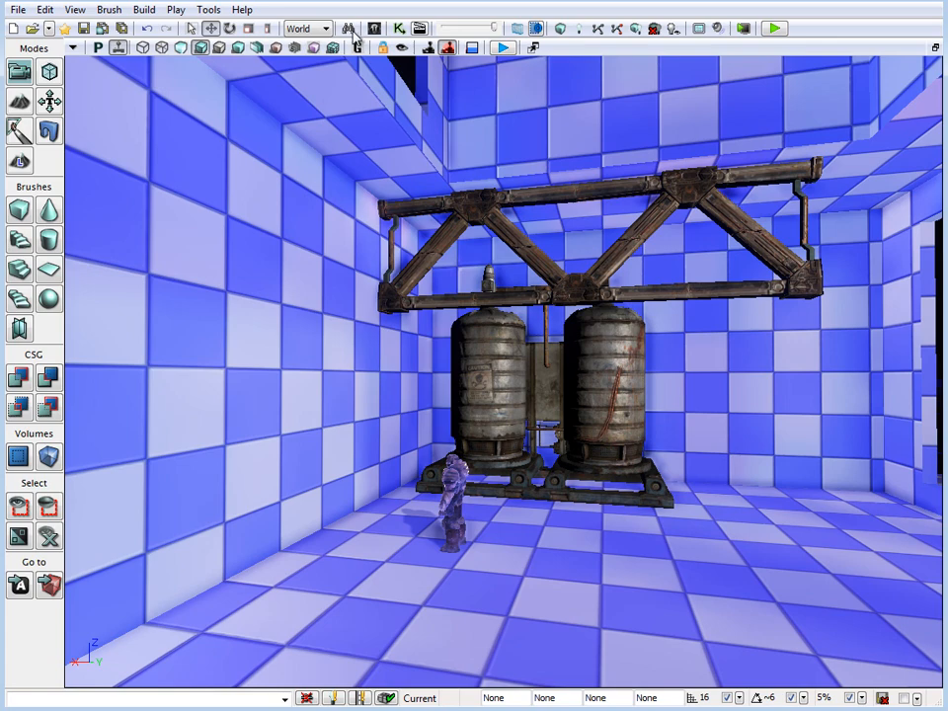
Open the S_HU_Supports_SM_Simplebeam01 mesh from the Content Browser in the Static Mesh Editor and inspect it in the preview
click(376, 29)
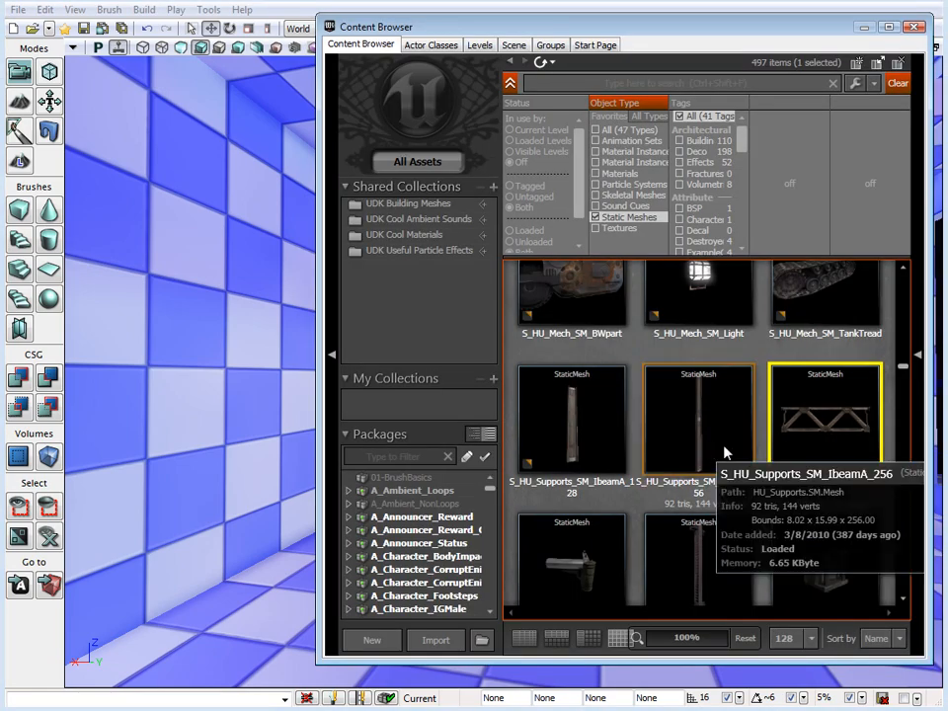
double_click(809, 422)
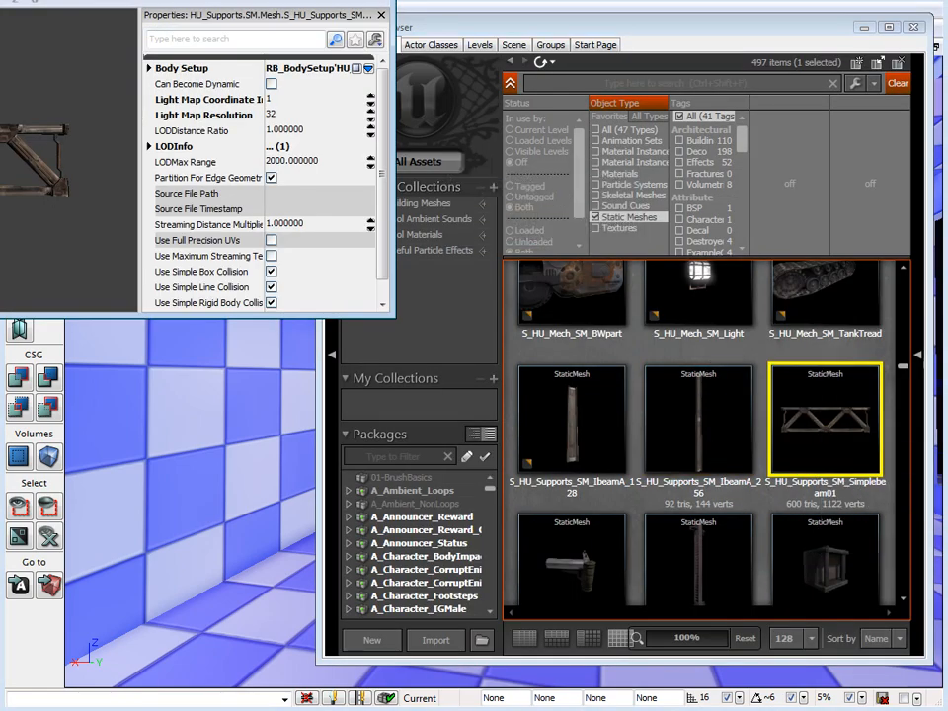
drag(112, 0, 514, 164)
drag(464, 404, 345, 335)
scroll(784, 308, down, 1)
click(786, 260)
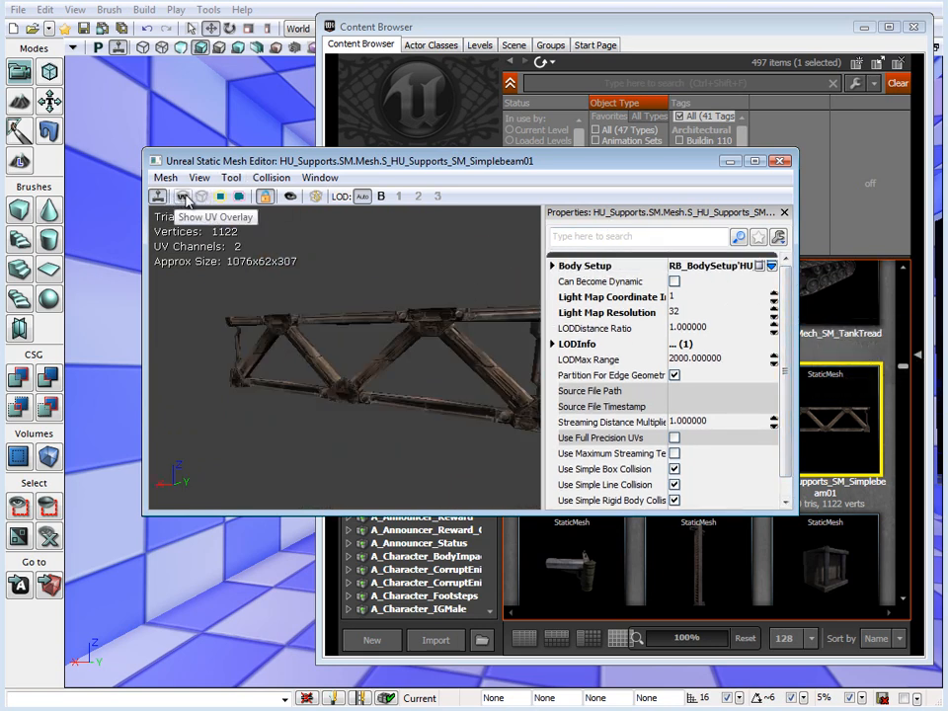
View the beam mesh's collision, wireframe and UV overlay in turn, switching each display off again
click(220, 196)
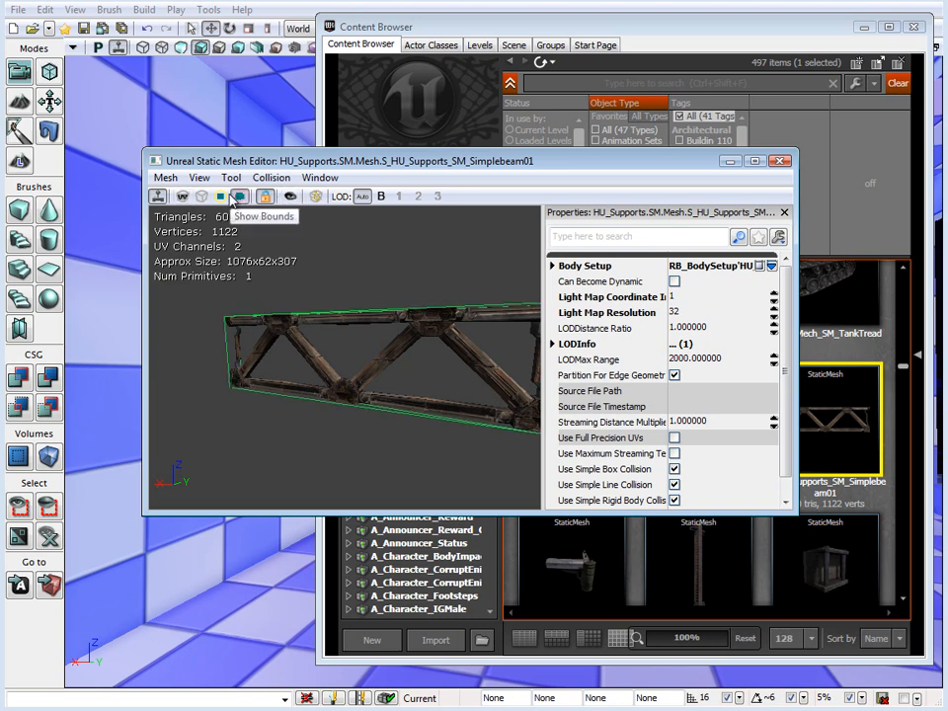
click(220, 197)
click(201, 196)
mouse_move(365, 336)
mouse_down()
mouse_move(401, 350)
mouse_move(366, 349)
mouse_up()
click(183, 196)
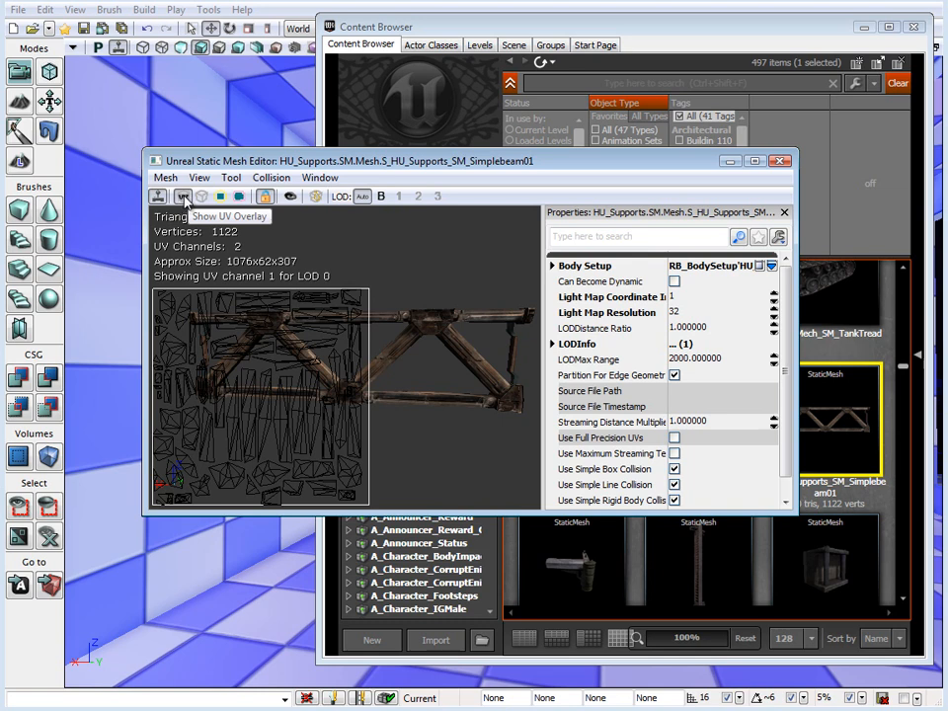
click(183, 196)
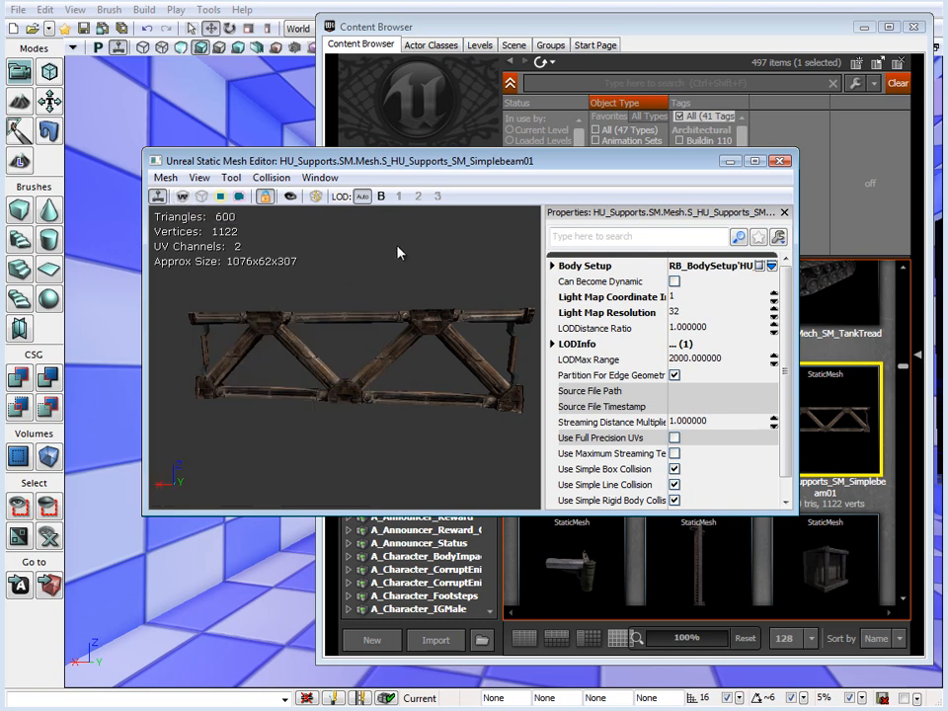
drag(398, 250, 366, 307)
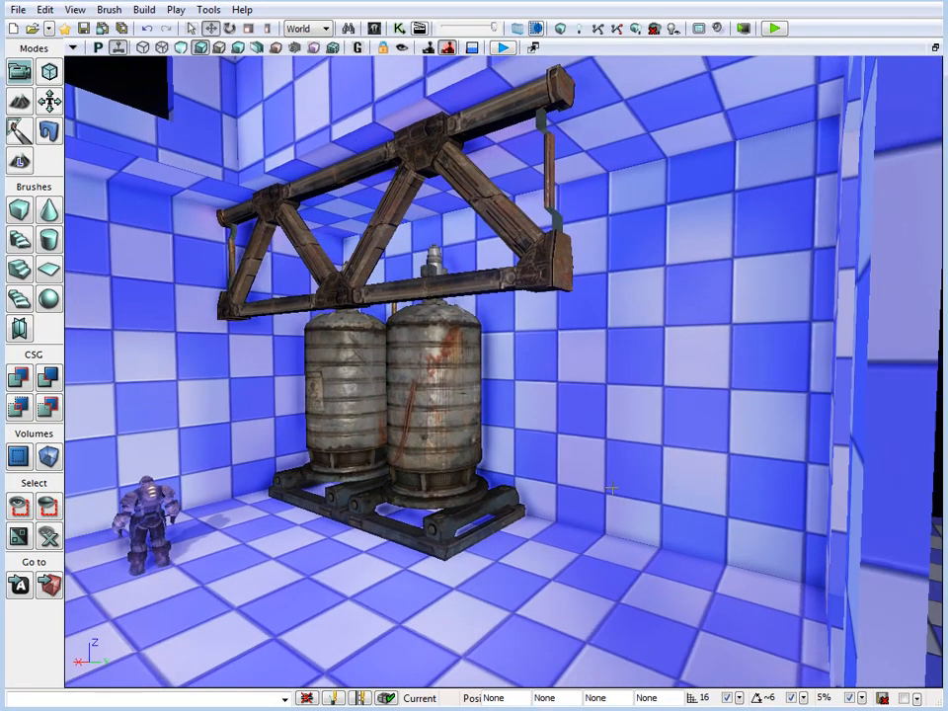
Select the storage tanks in the level, open their properties window and close it again
drag(612, 478, 612, 478)
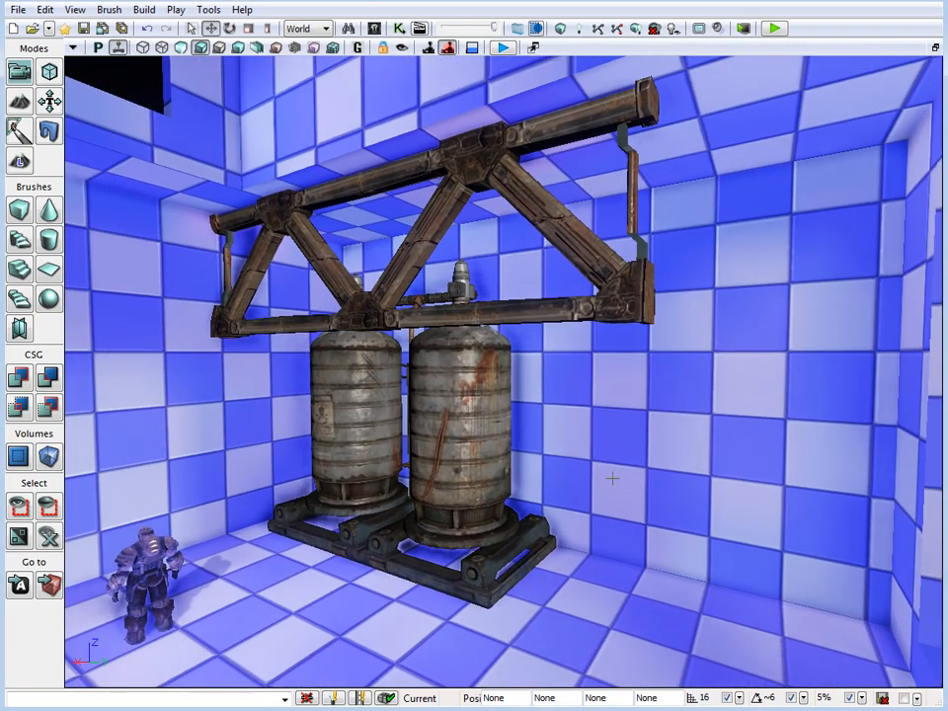
click(478, 411)
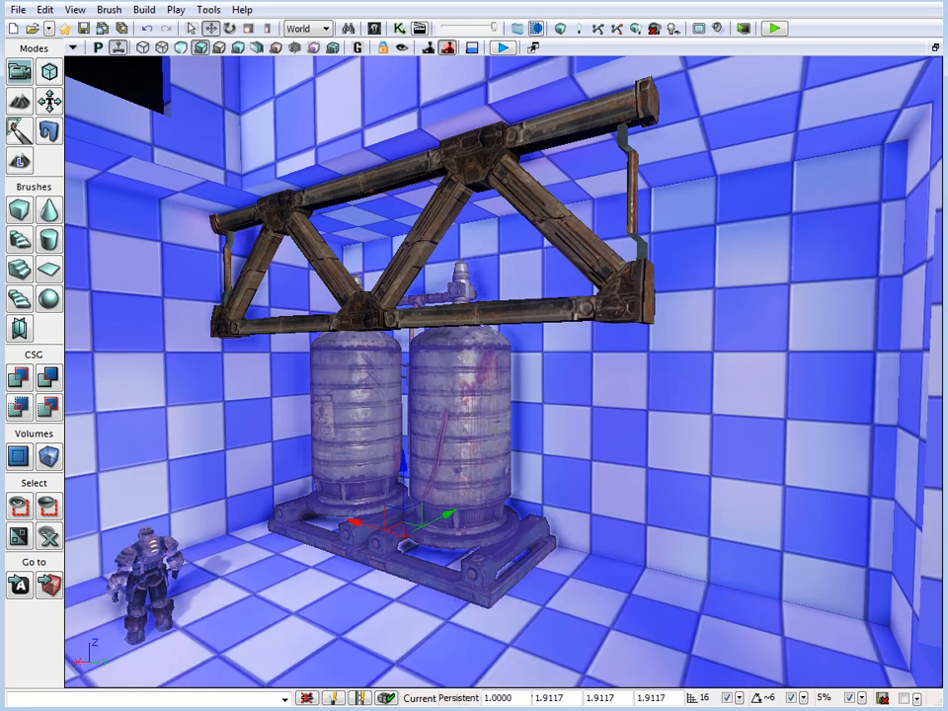
key(F4)
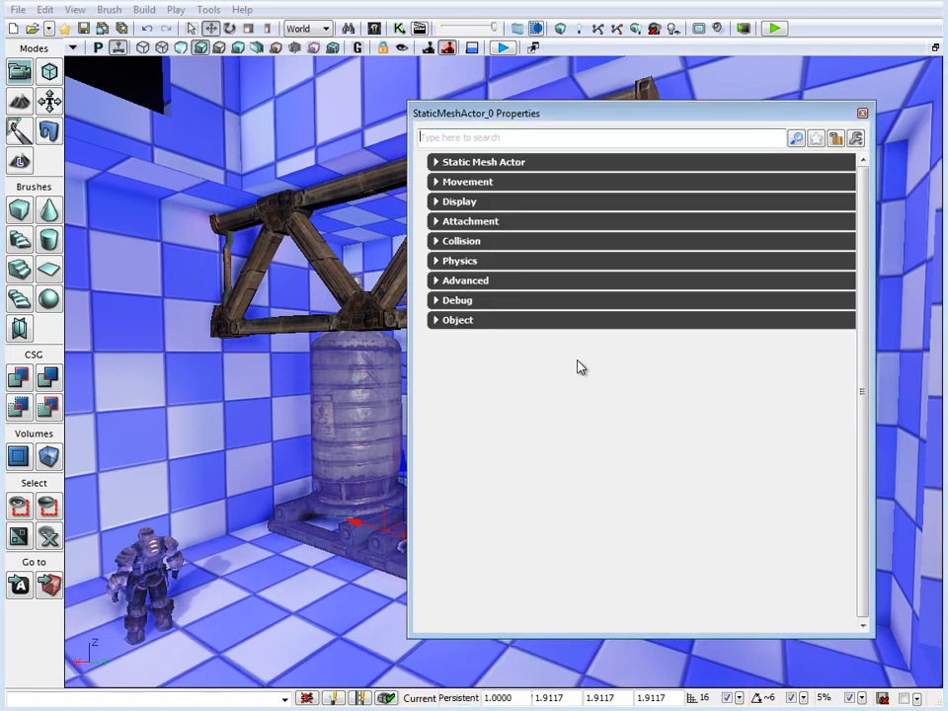
click(861, 112)
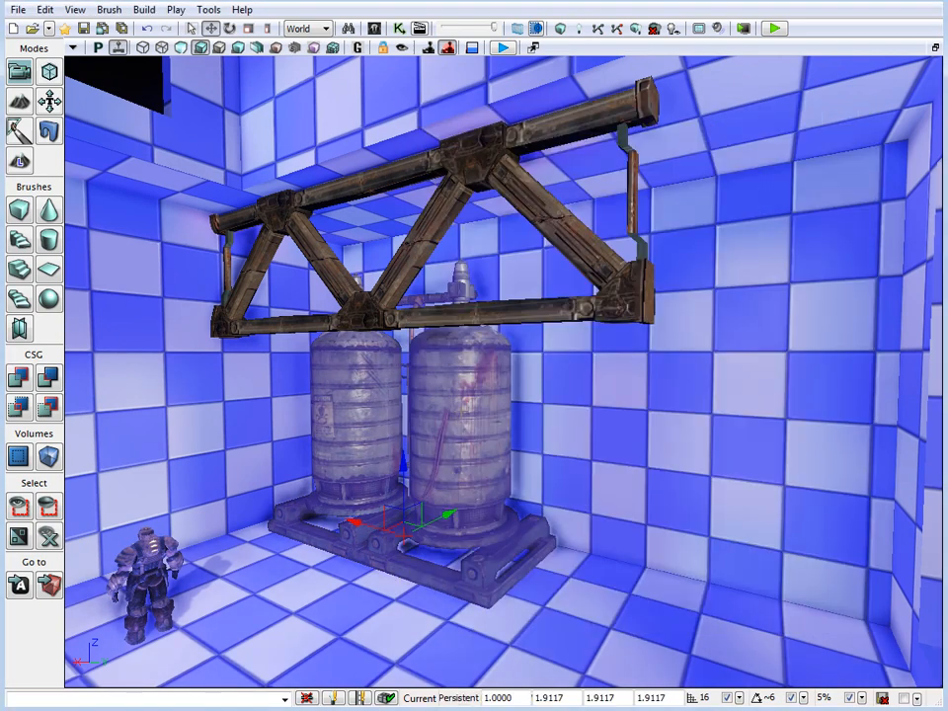
Reopen the storage tanks' properties and examine the Lightmass and Lighting groups under Static Mesh Component
double_click(461, 411)
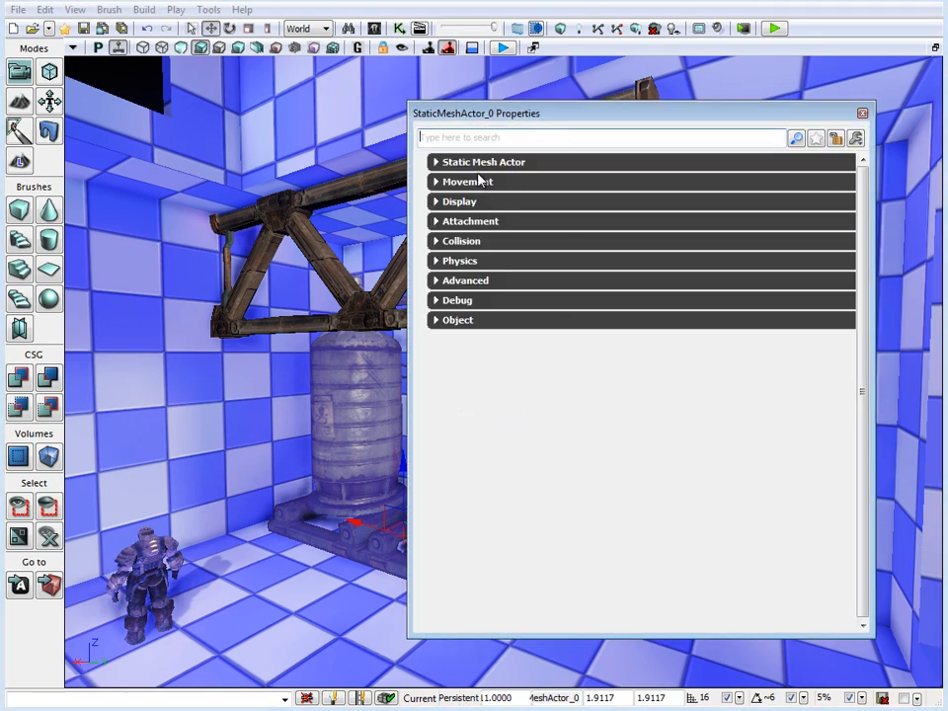
click(435, 163)
click(432, 180)
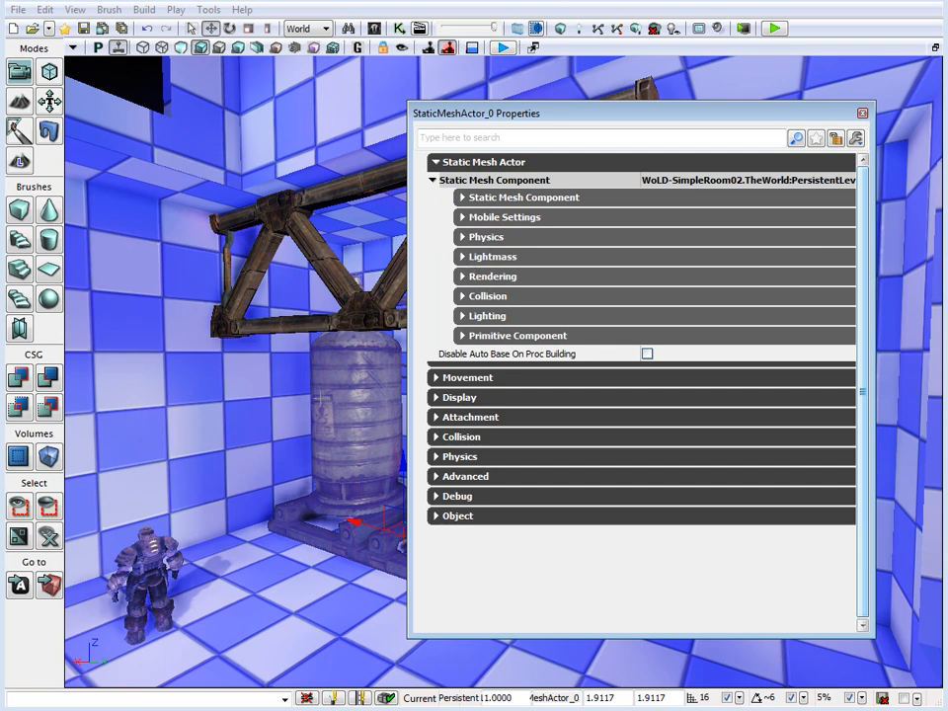
click(460, 258)
click(461, 257)
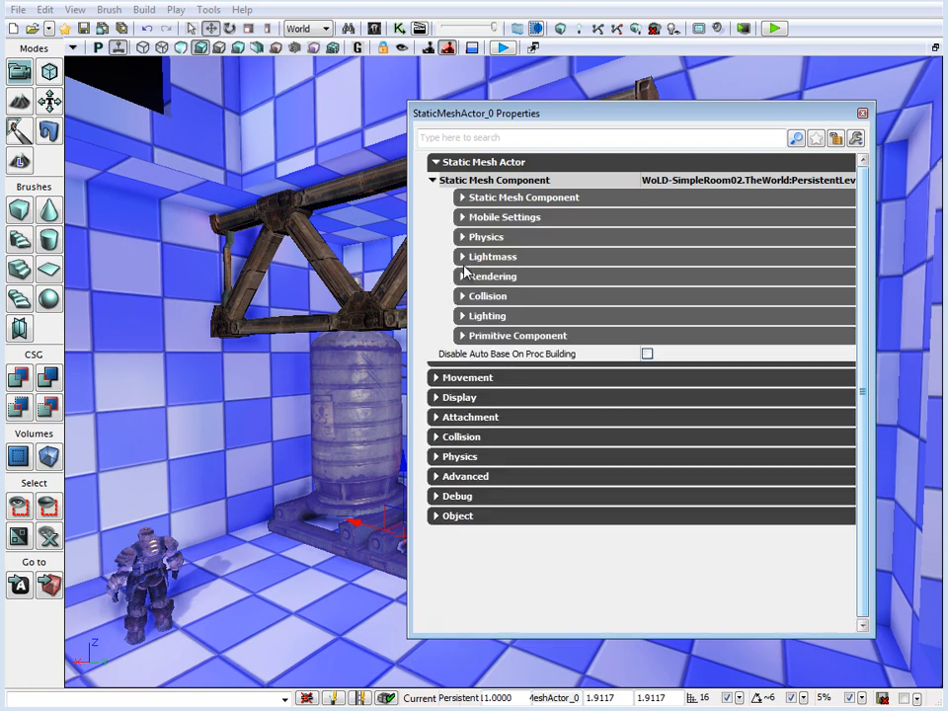
click(462, 316)
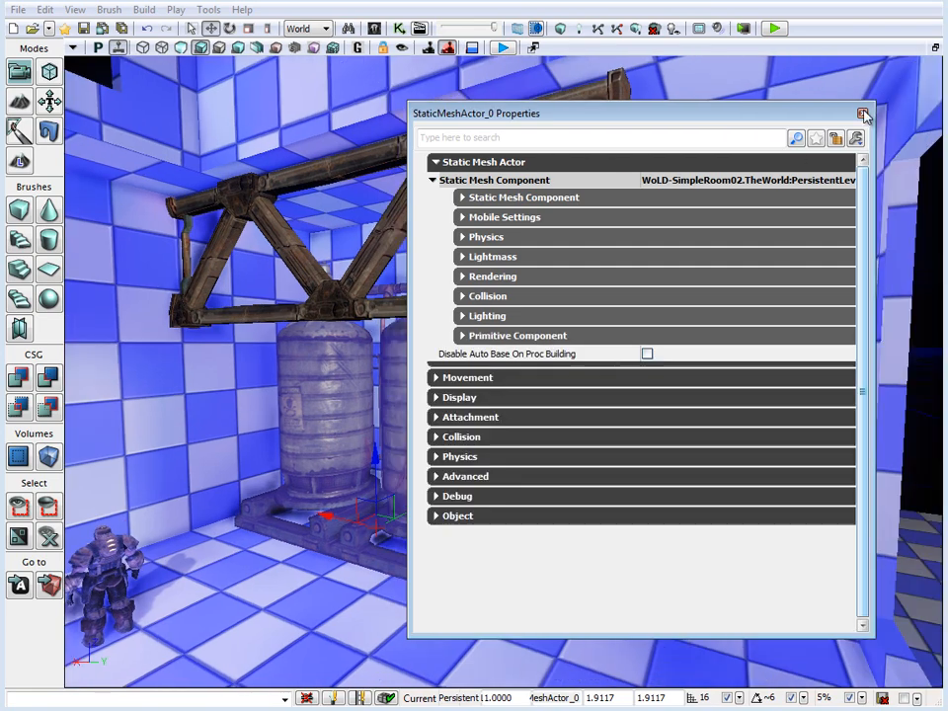
click(863, 114)
Duplicate the truss beam along the Y axis, placing the copy parallel to the original on the side away from the tanks
click(395, 153)
drag(395, 153, 180, 406)
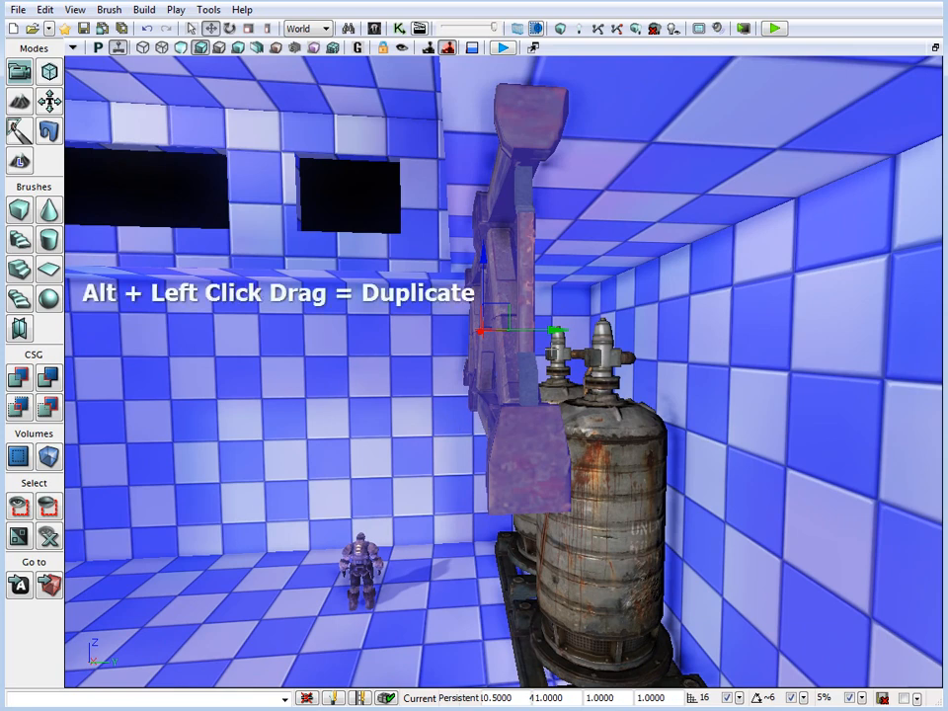
alt+drag(549, 328, 394, 329)
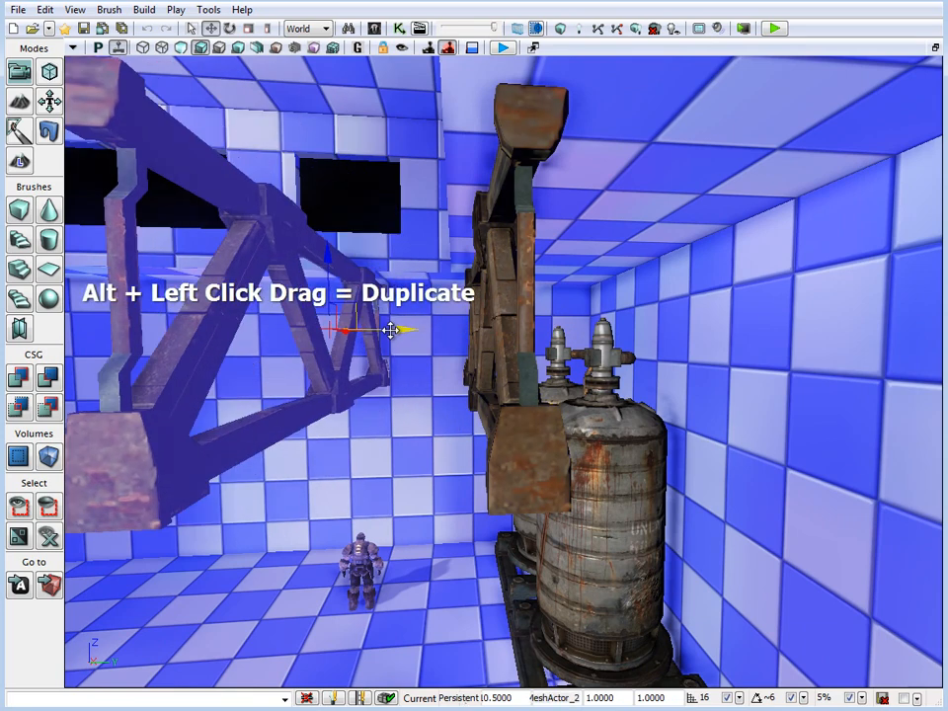
drag(415, 370, 387, 398)
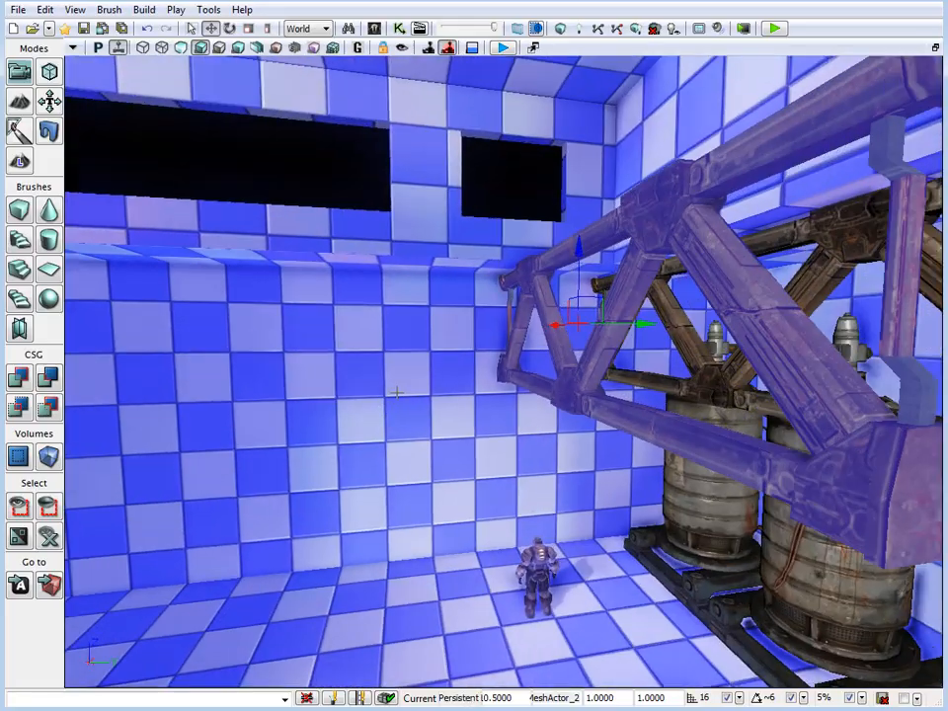